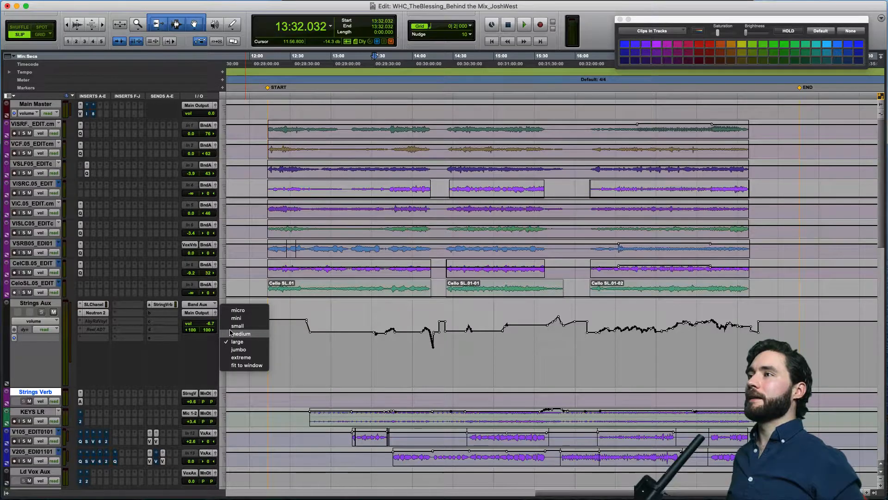
# Switch to the Edit window and enlarge the height of the KEYS LR track.
pyautogui.click(231, 327)
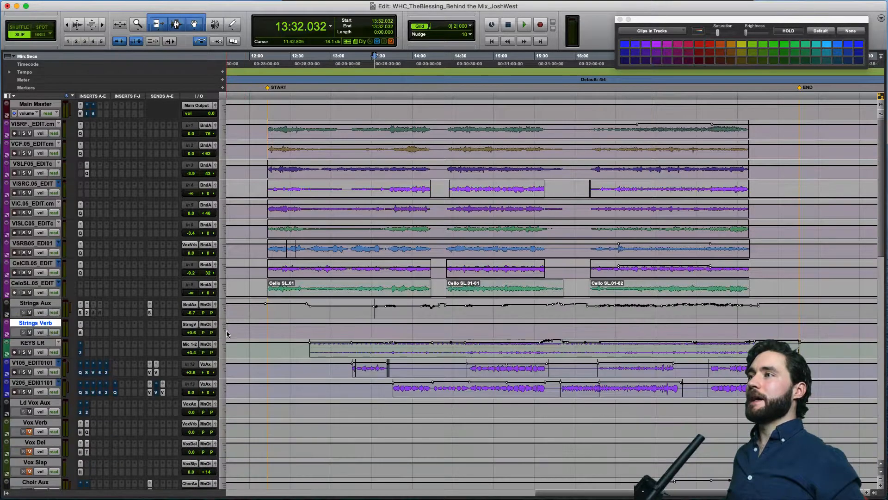
pyautogui.click(225, 346)
pyautogui.click(233, 366)
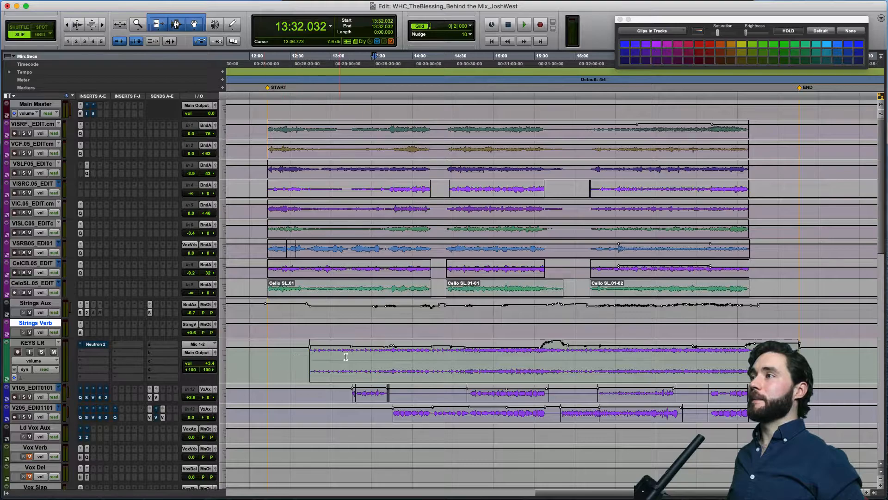
# Solo the KEYS LR track and audition it from the start of its clip and from about 15:00.
pyautogui.click(313, 361)
pyautogui.hotkey('shift', 's')
pyautogui.press('space')
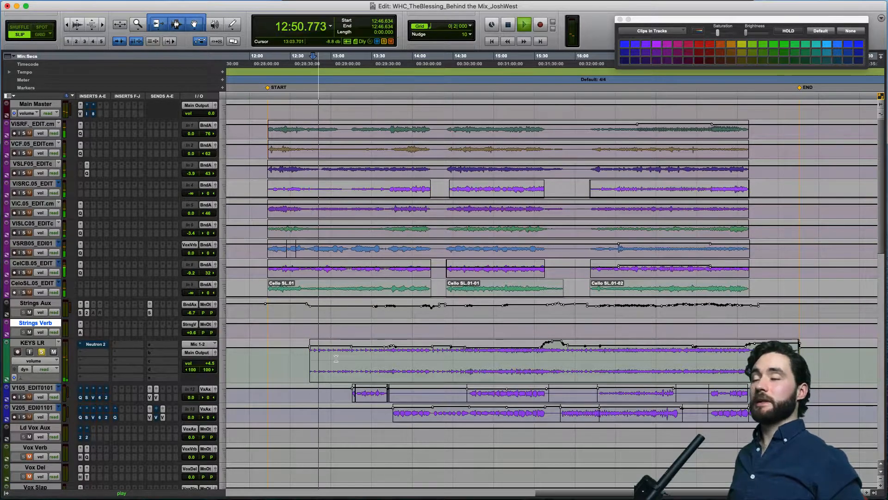
pyautogui.press('space')
pyautogui.click(494, 358)
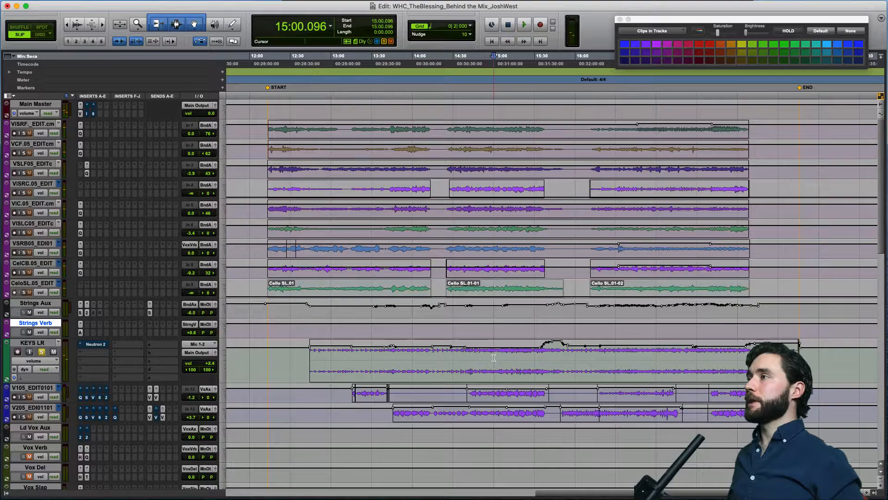
pyautogui.press('space')
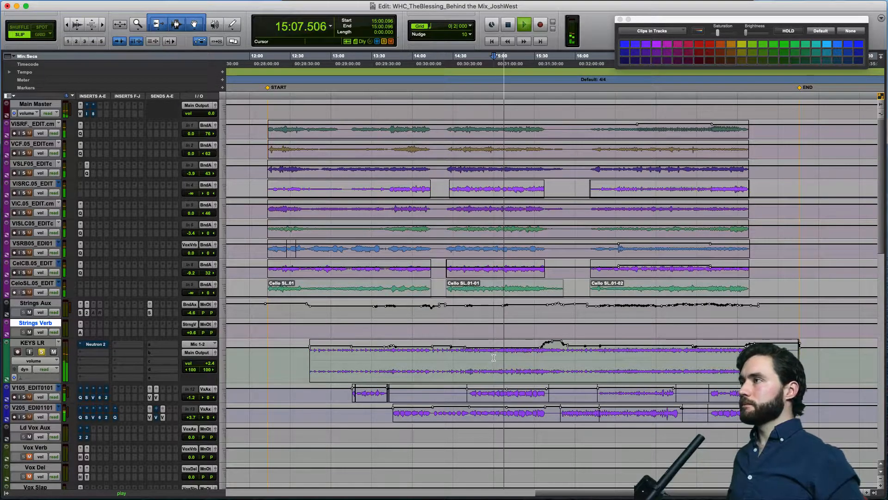
pyautogui.press('space')
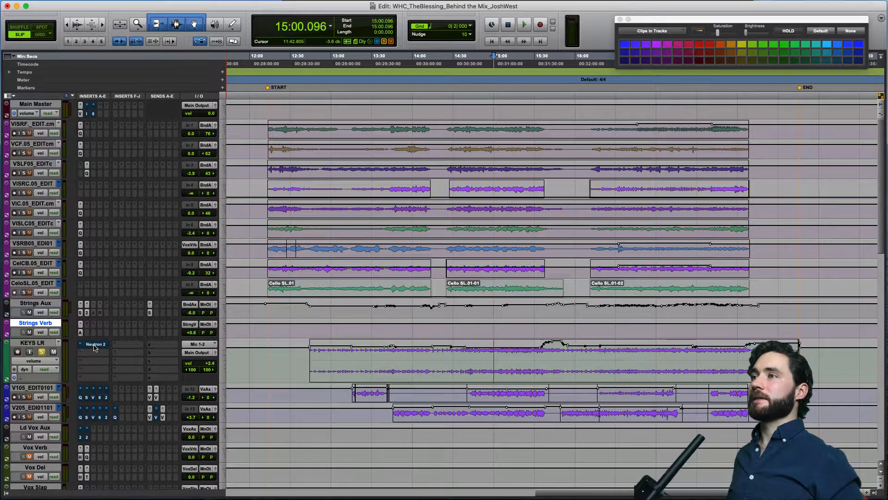
# Open the Neutron 2 insert on KEYS LR, take it out of bypass, and reposition its window.
pyautogui.click(94, 345)
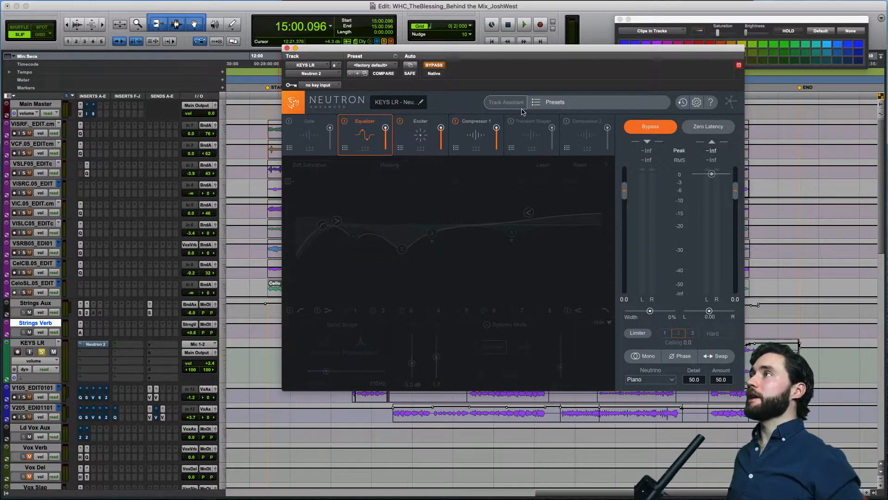
pyautogui.click(434, 65)
pyautogui.moveTo(472, 51); pyautogui.dragTo(395, 34)
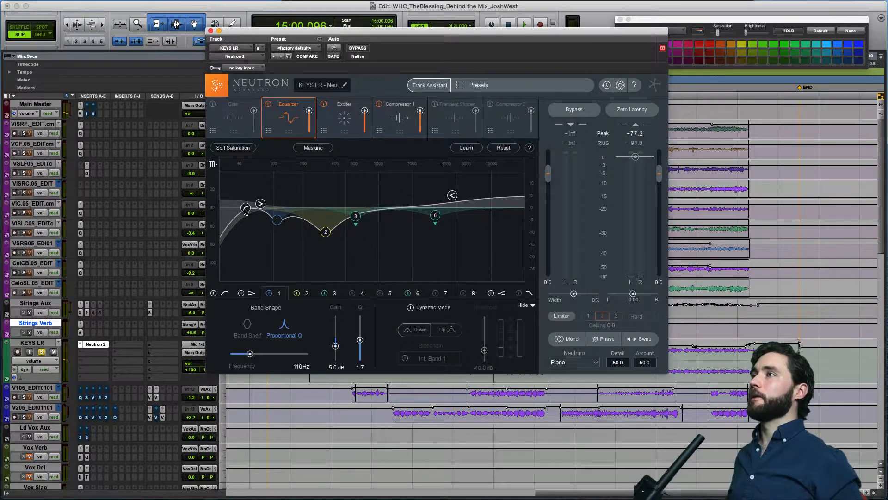
# Examine Neutron's Equalizer settings for bands 1, 2, 3 and 6 and the high shelf.
pyautogui.click(278, 221)
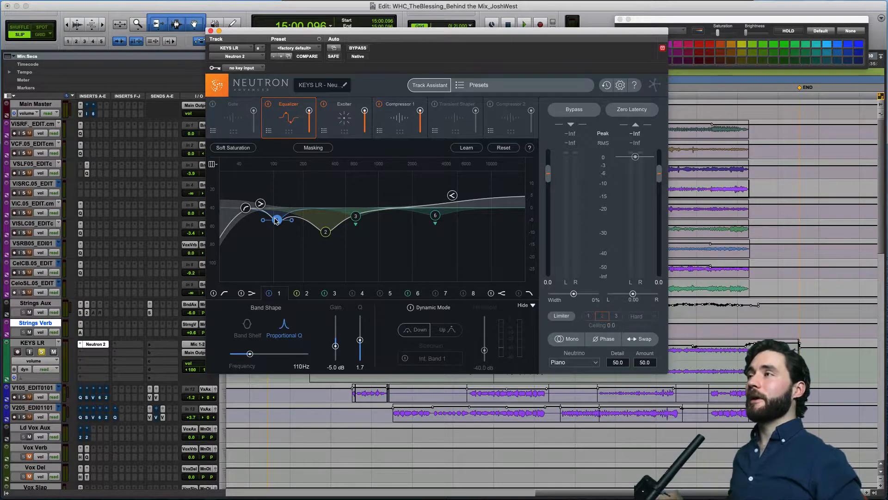
pyautogui.click(325, 232)
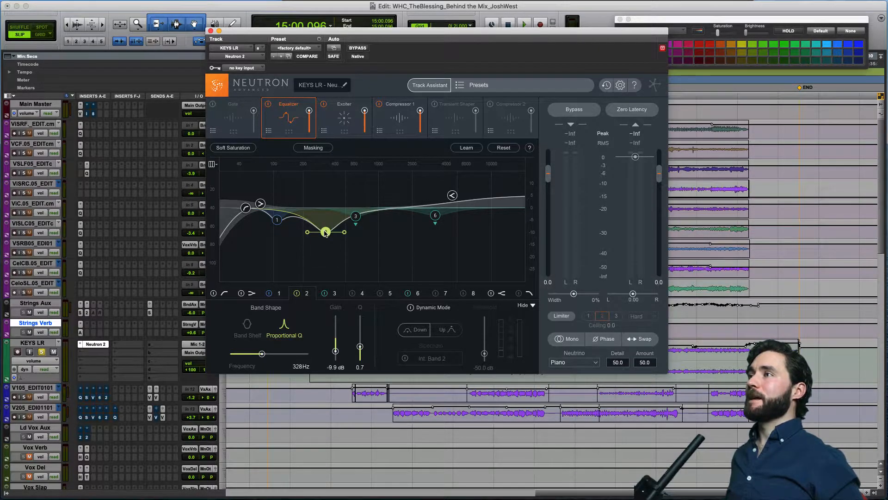
pyautogui.click(356, 216)
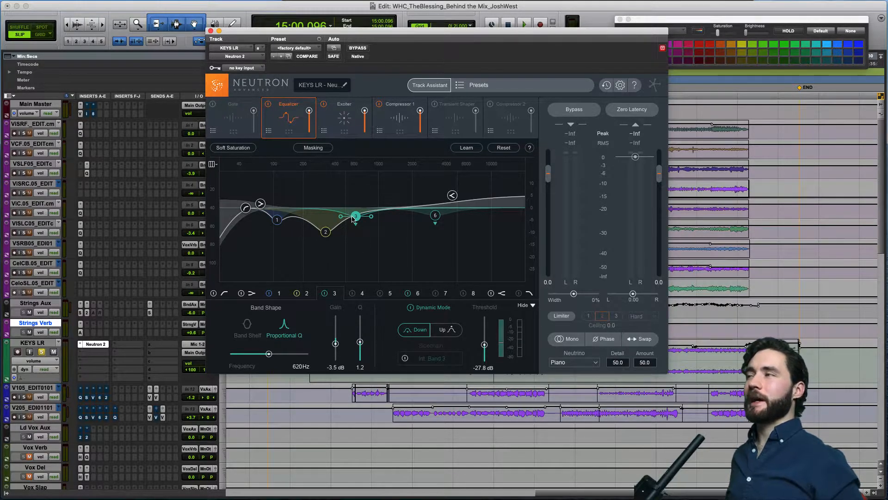
pyautogui.click(435, 216)
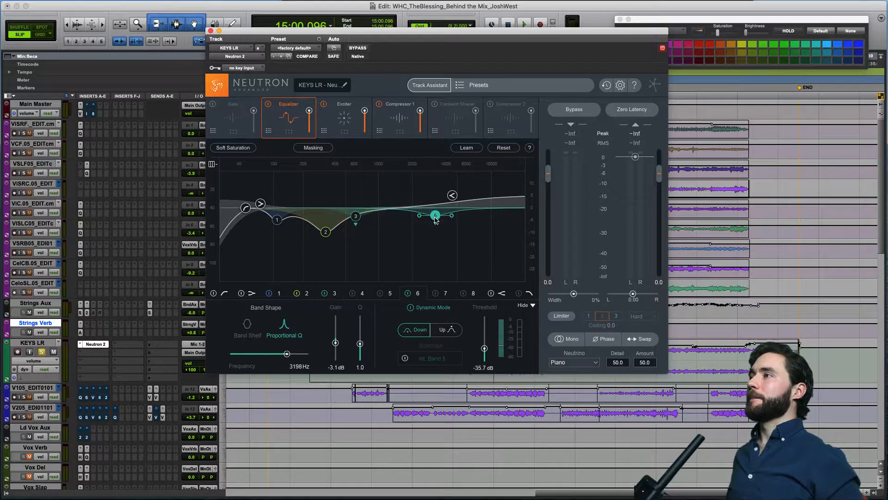
pyautogui.click(356, 217)
pyautogui.click(326, 233)
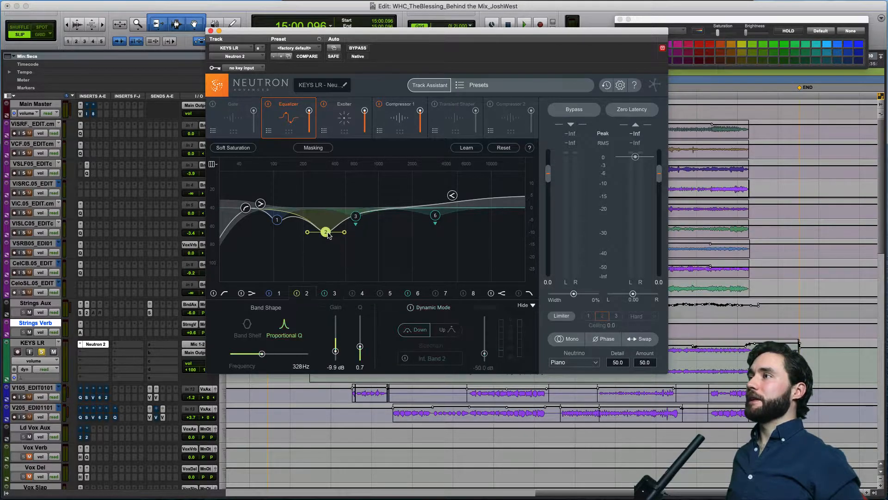
pyautogui.click(356, 217)
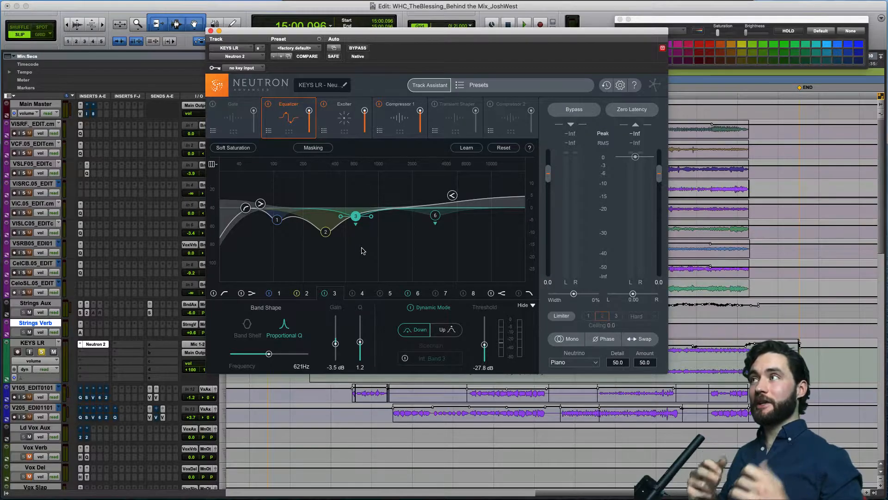
pyautogui.click(436, 216)
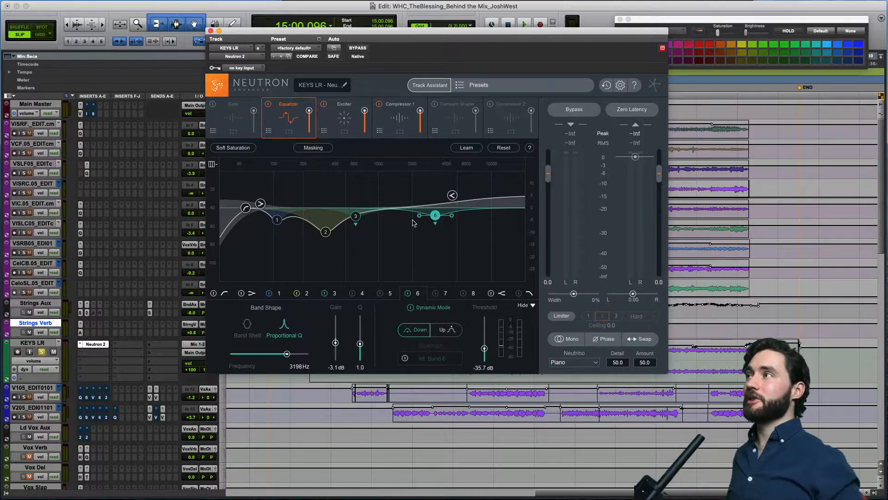
pyautogui.click(452, 195)
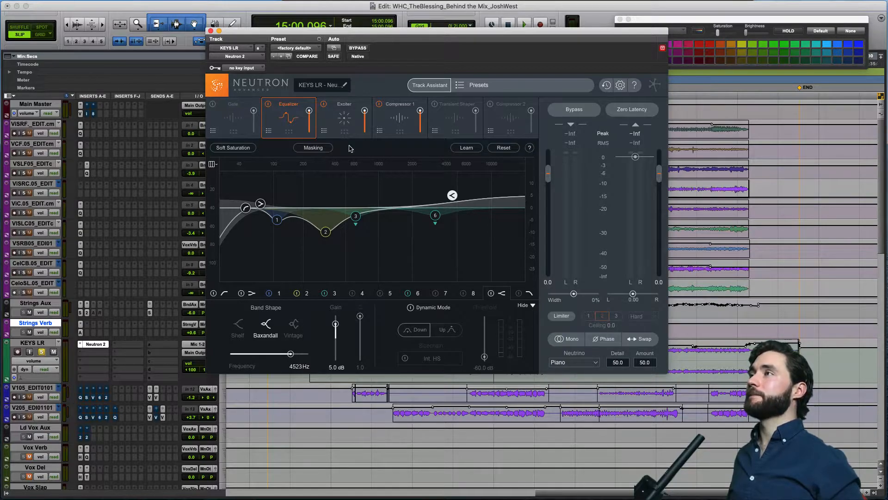
# Review the settings of Neutron's Exciter and Compressor 1 modules on KEYS LR.
pyautogui.click(342, 119)
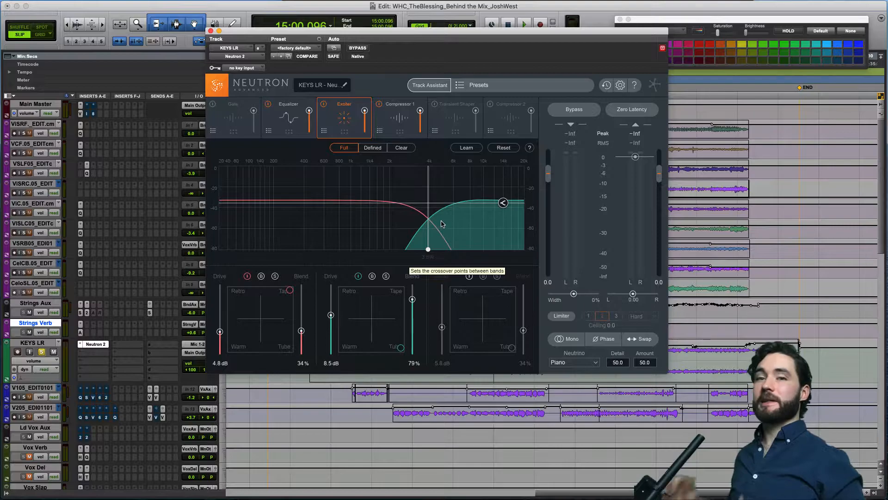
pyautogui.click(398, 122)
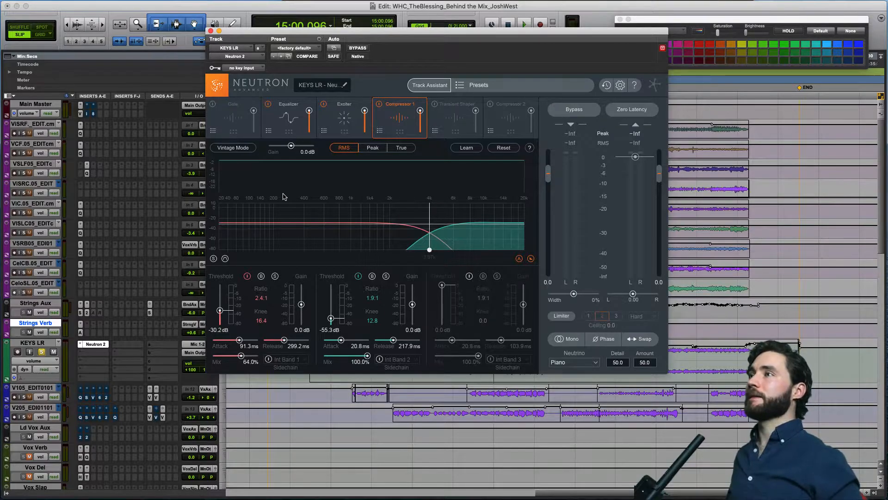
pyautogui.click(347, 123)
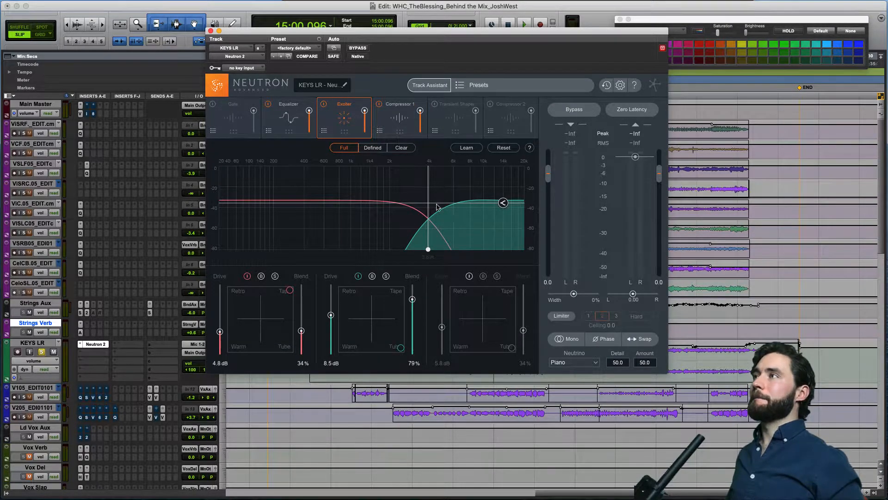
pyautogui.click(401, 122)
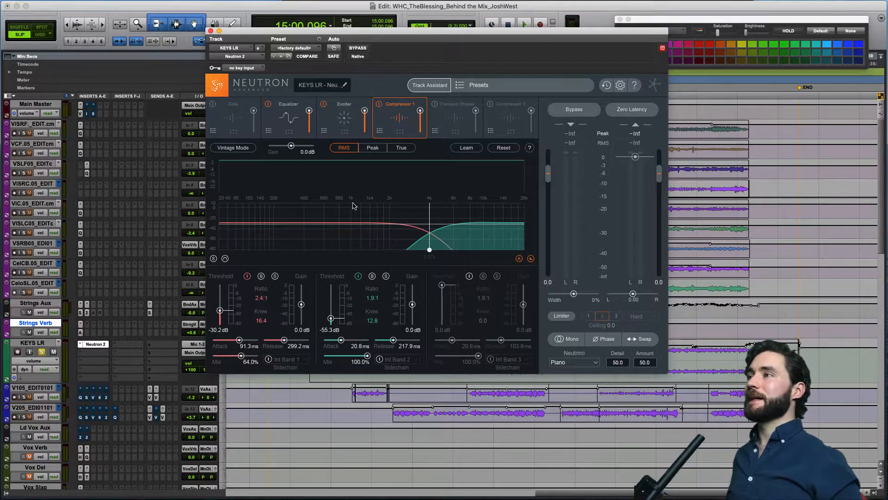
# Compare the soloed keys with Neutron 2 bypassed and active by playing the same passage both ways from 15:00.096.
pyautogui.click(358, 48)
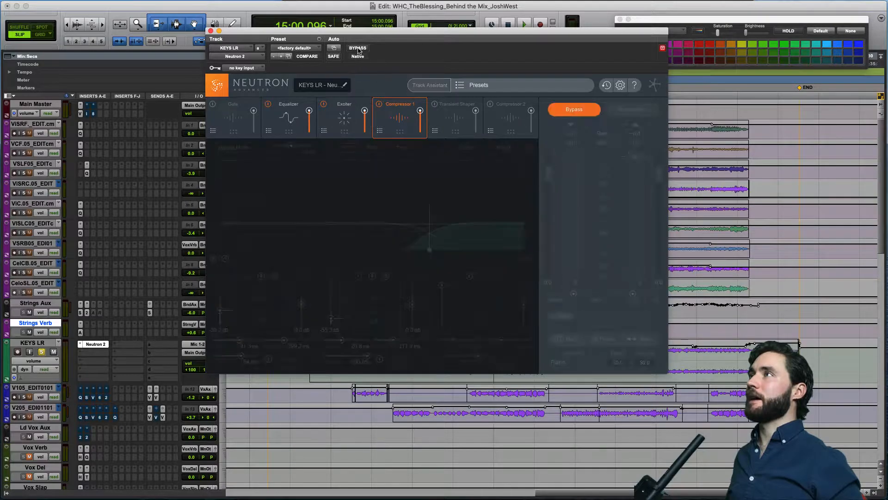
pyautogui.press('space')
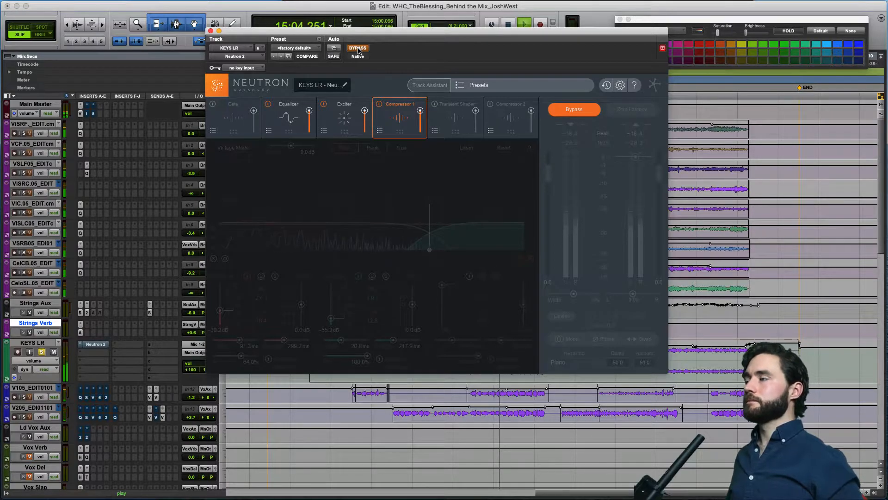
pyautogui.press('space')
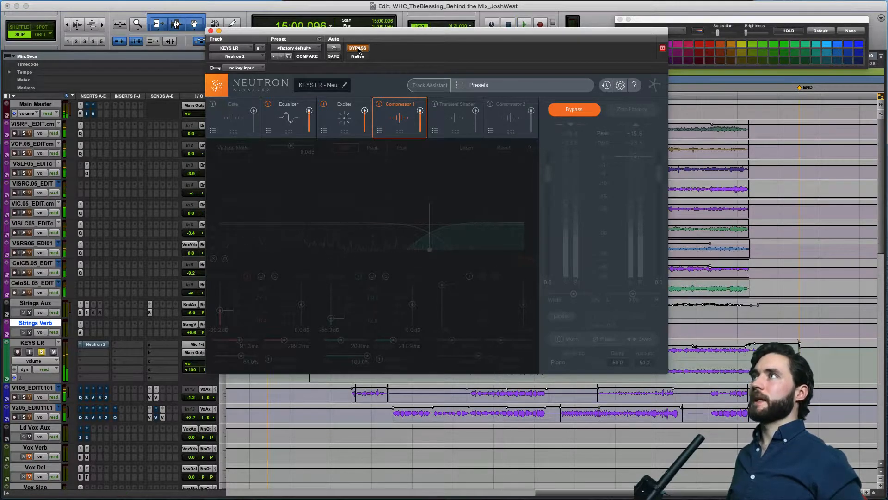
pyautogui.click(358, 48)
pyautogui.press('space')
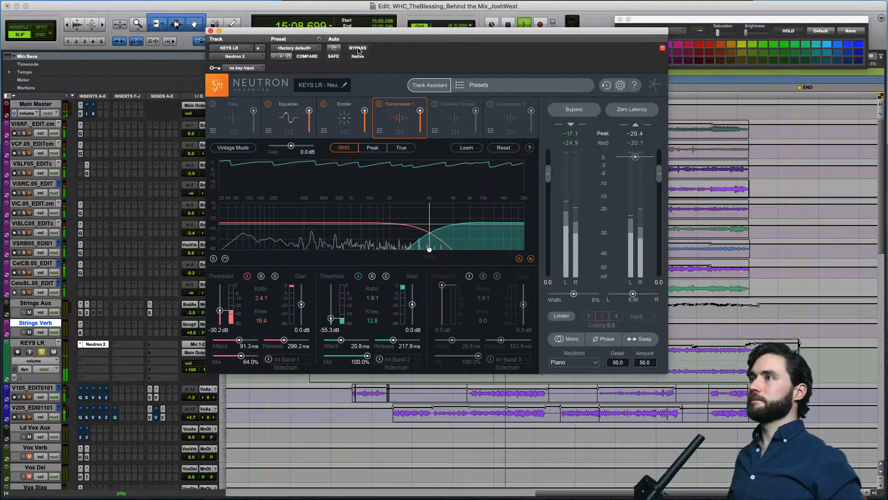
pyautogui.press('space')
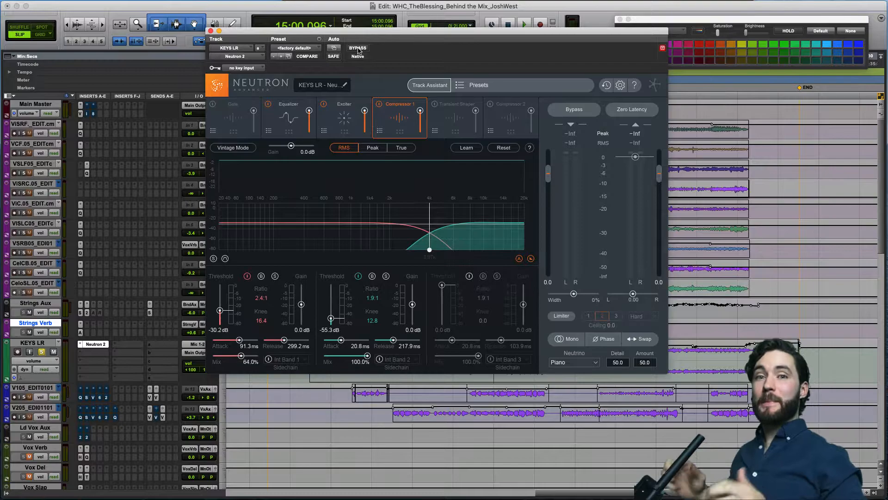
# Close the Neutron 2 window, then unsolo KEYS LR and set its track height to small.
pyautogui.click(210, 31)
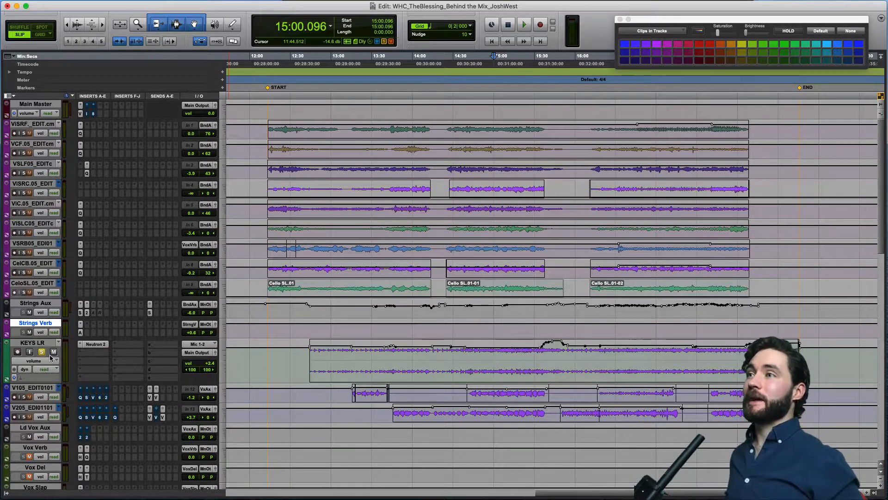
pyautogui.click(224, 355)
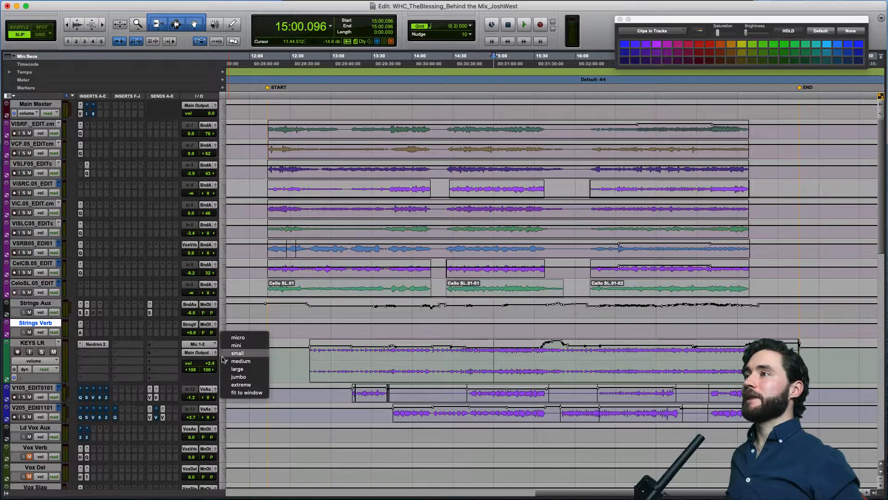
pyautogui.click(228, 354)
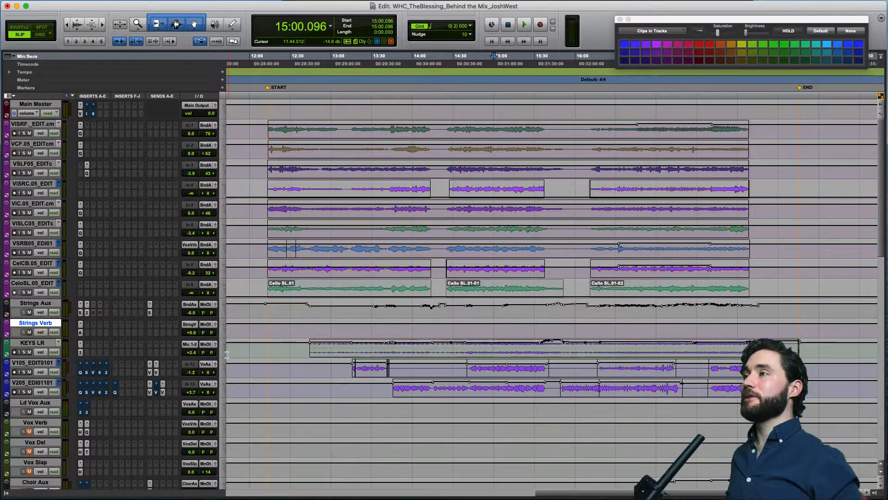
# Select the lead vocal tracks V105_EDIT0101 and V205_EDI01101 and enlarge their track height together.
pyautogui.click(39, 364)
pyautogui.keyDown('shift'); pyautogui.click(35, 383); pyautogui.keyUp('shift')
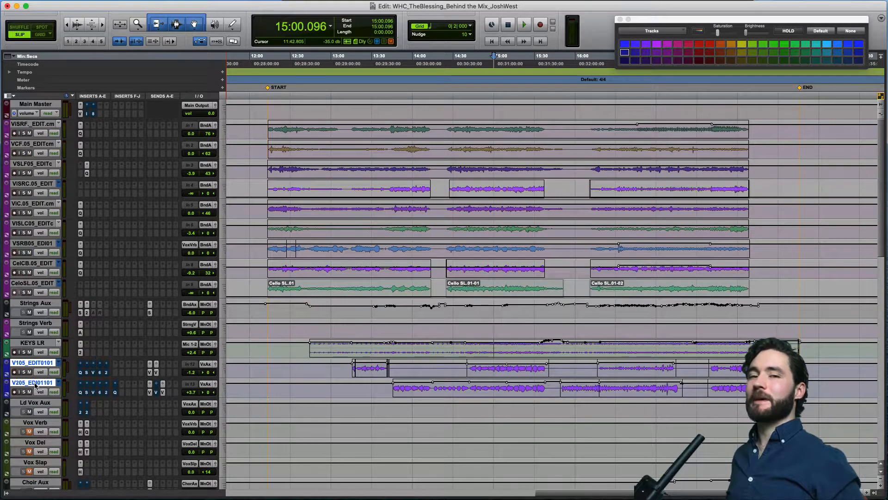
pyautogui.click(221, 367)
pyautogui.click(232, 379)
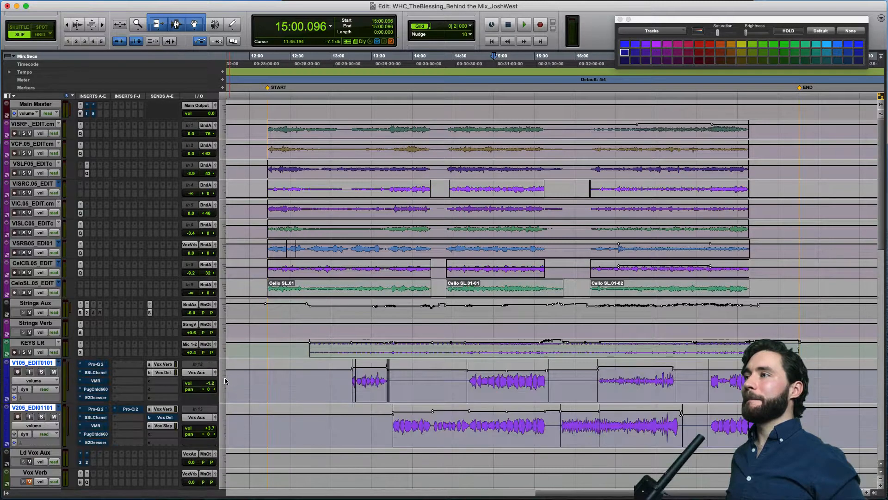
# Place the edit cursor at 14:19.818 and select the Ld Vox Aux track, followed by the Vox Verb track.
pyautogui.click(440, 259)
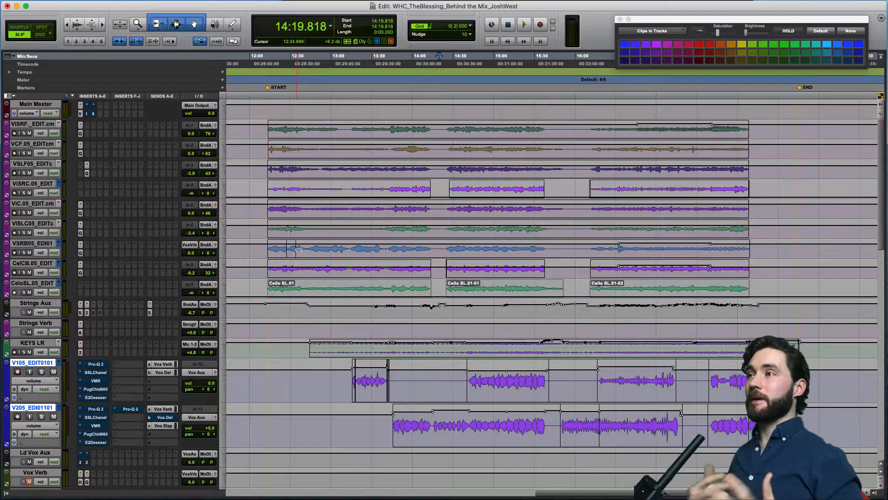
pyautogui.scroll(-2, 334, 298)
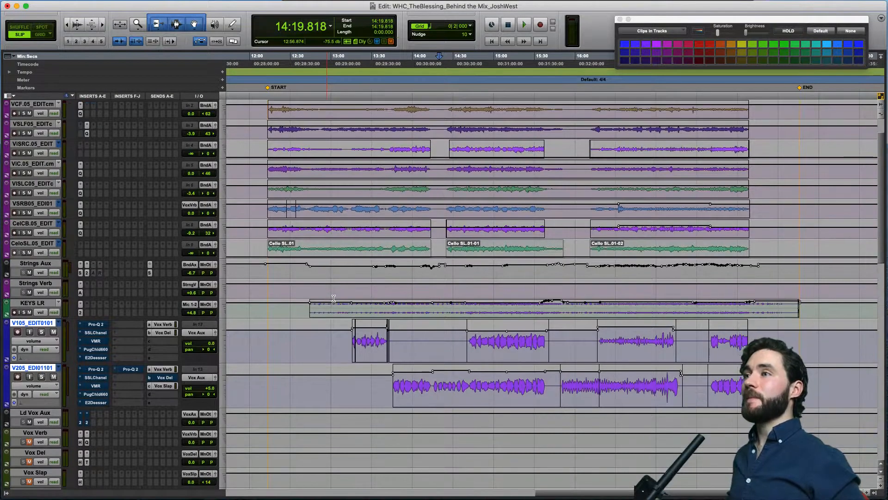
pyautogui.scroll(-1, 279, 337)
pyautogui.hscroll(1, 280, 337)
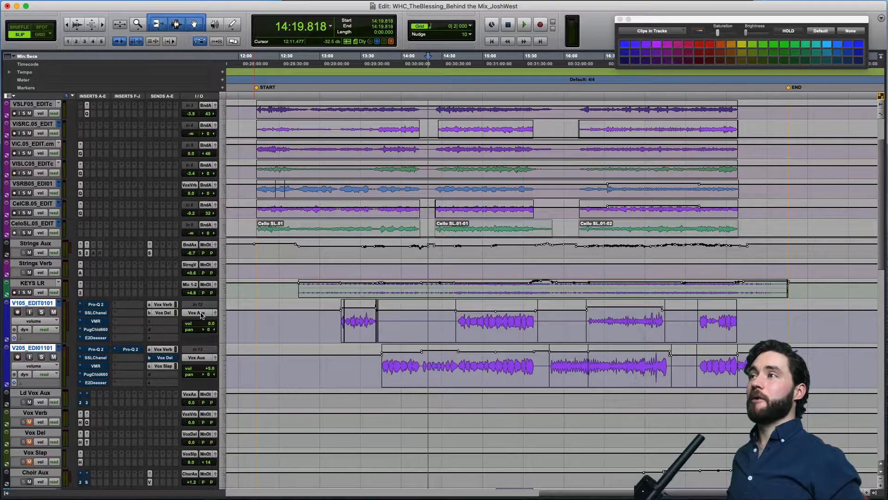
pyautogui.click(43, 393)
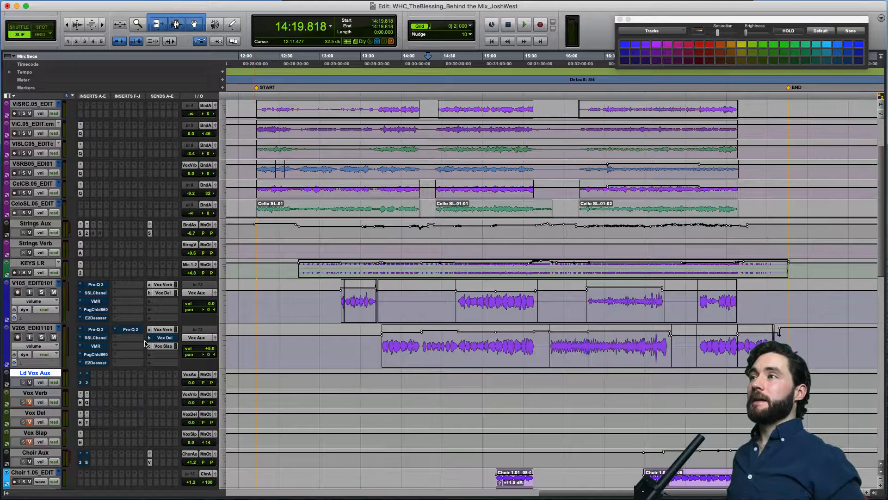
pyautogui.click(48, 393)
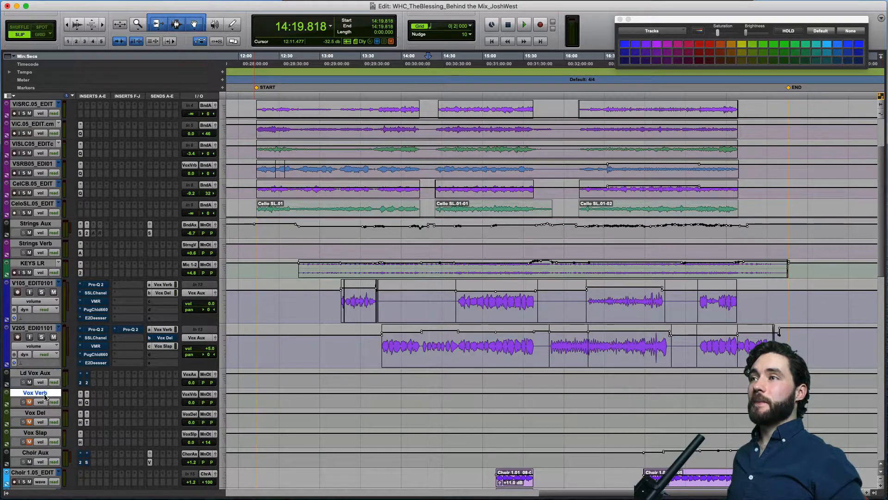
# Select the Vox Del track, followed by the Vox Slap track.
pyautogui.click(49, 413)
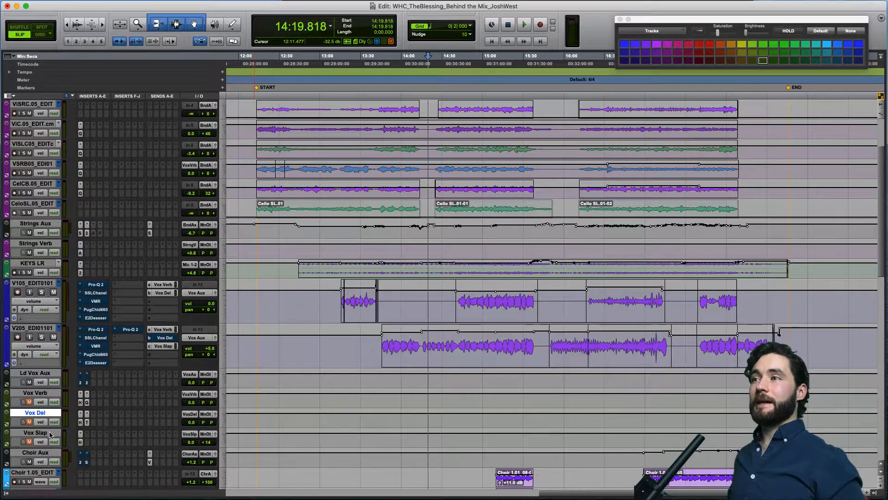
pyautogui.click(50, 434)
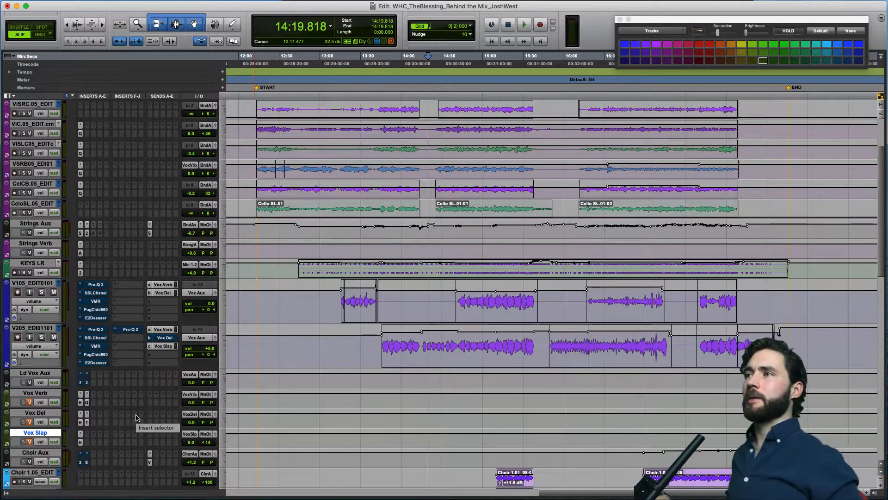
# Solo the lead vocal track V105_EDIT0101 and play its first phrase from 13:15.477.
pyautogui.click(41, 284)
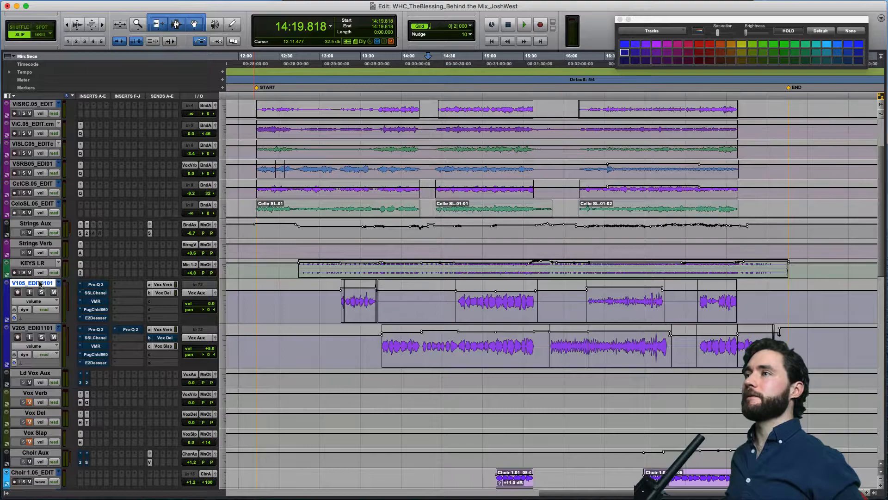
pyautogui.click(41, 292)
pyautogui.click(340, 299)
pyautogui.press('space')
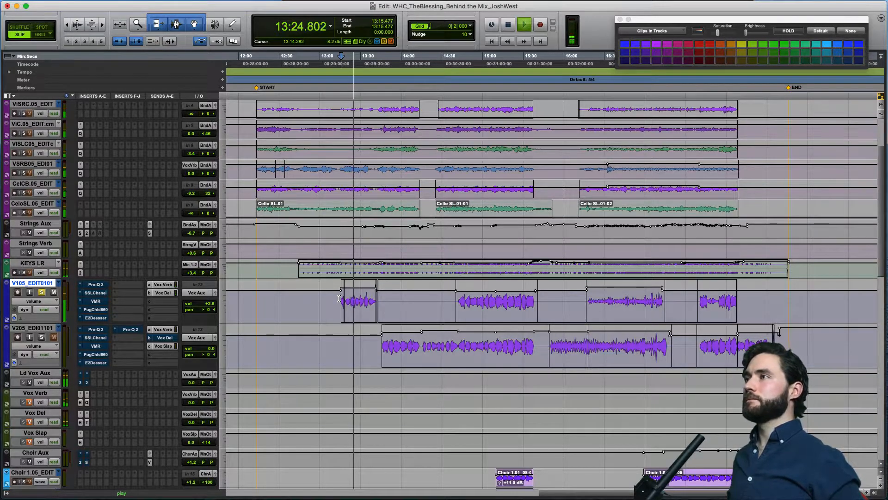
pyautogui.press('space')
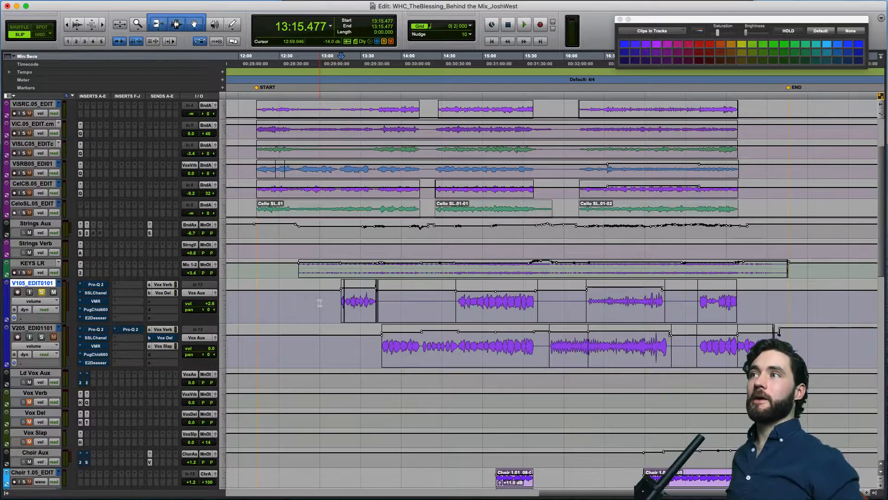
# Compare the soloed V105_EDIT0101 with Pro-Q 2 bypassed and active during playback, leave the EQ active and close its window.
pyautogui.click(95, 285)
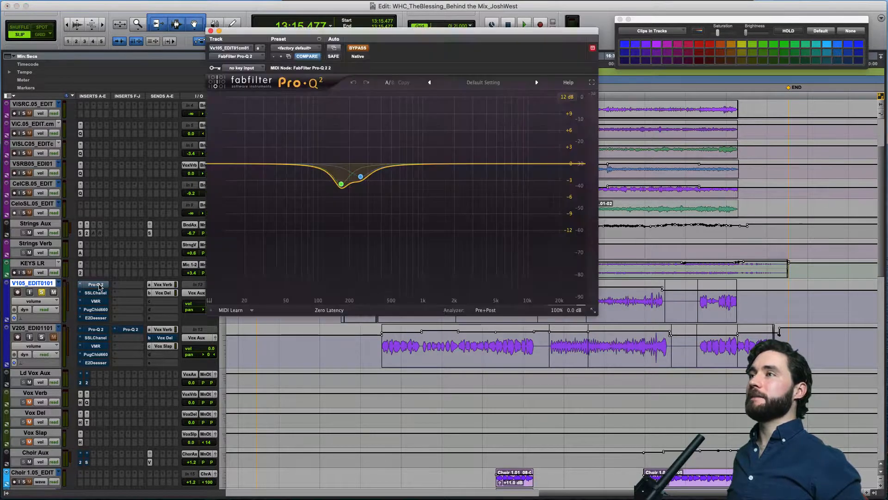
pyautogui.click(360, 49)
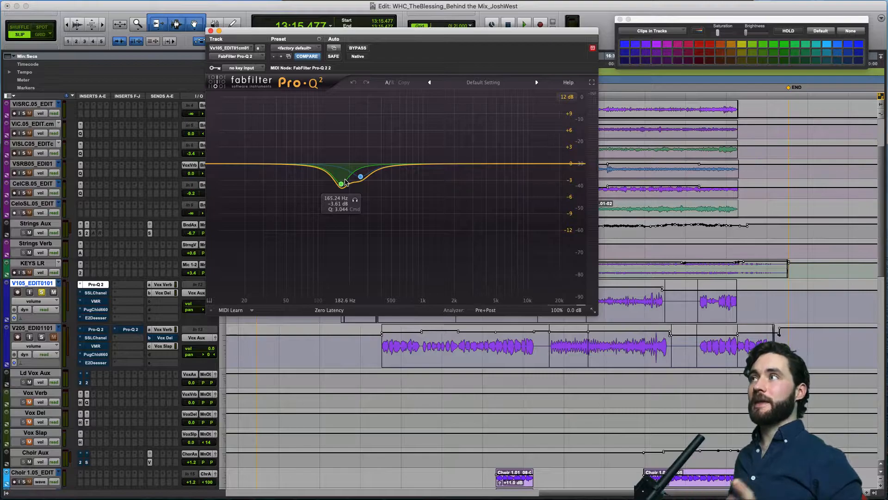
pyautogui.click(359, 48)
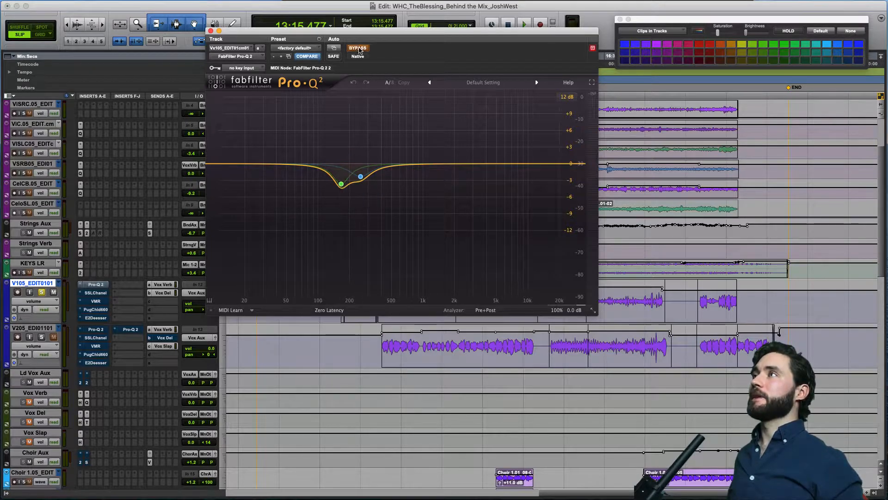
pyautogui.press('space')
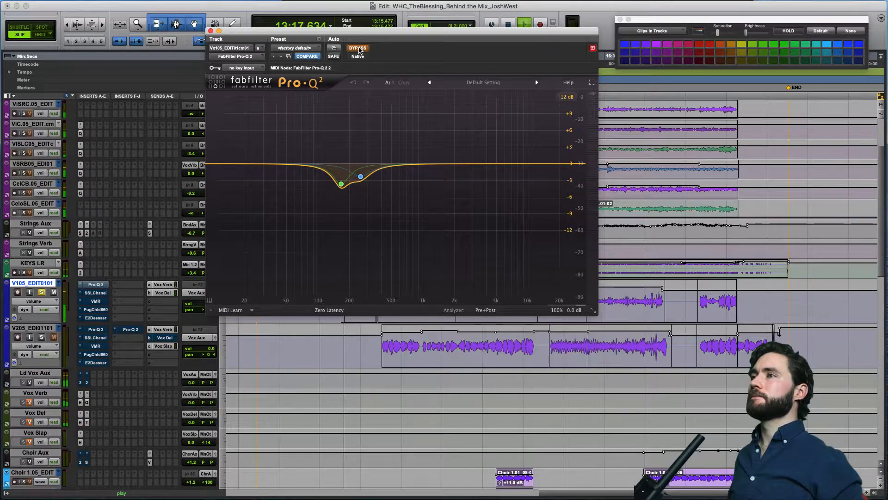
pyautogui.click(359, 49)
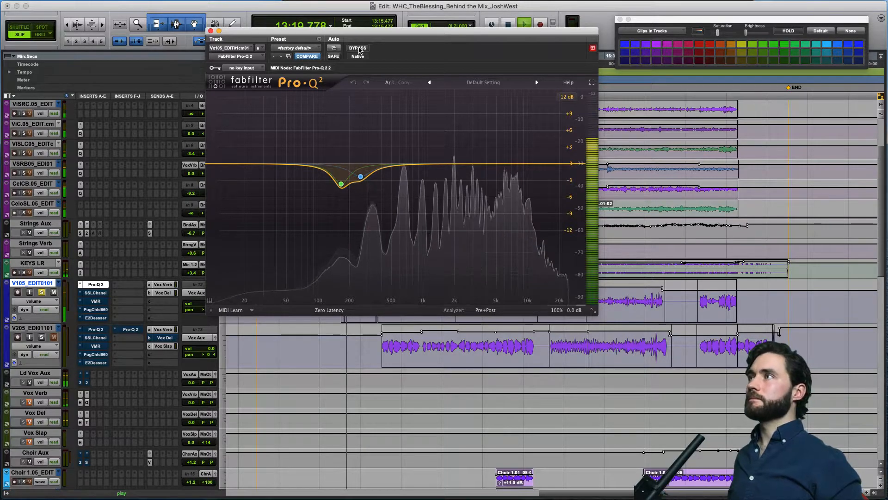
pyautogui.moveTo(353, 178)
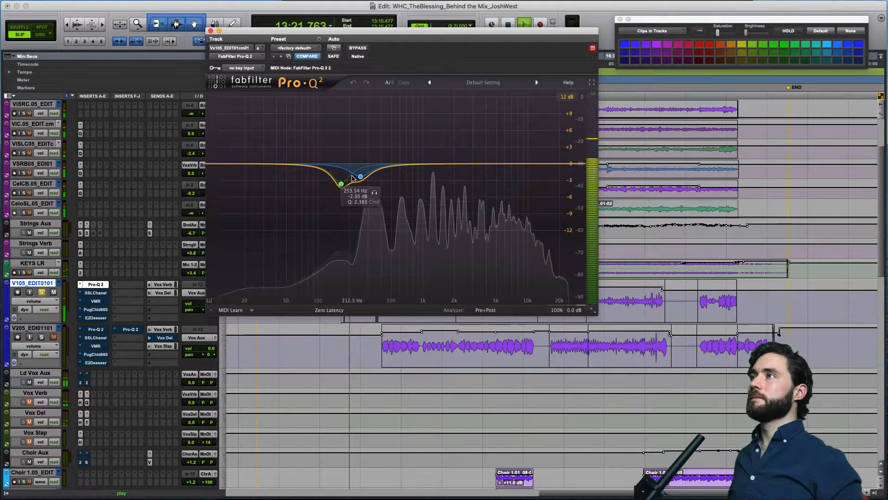
pyautogui.press('space')
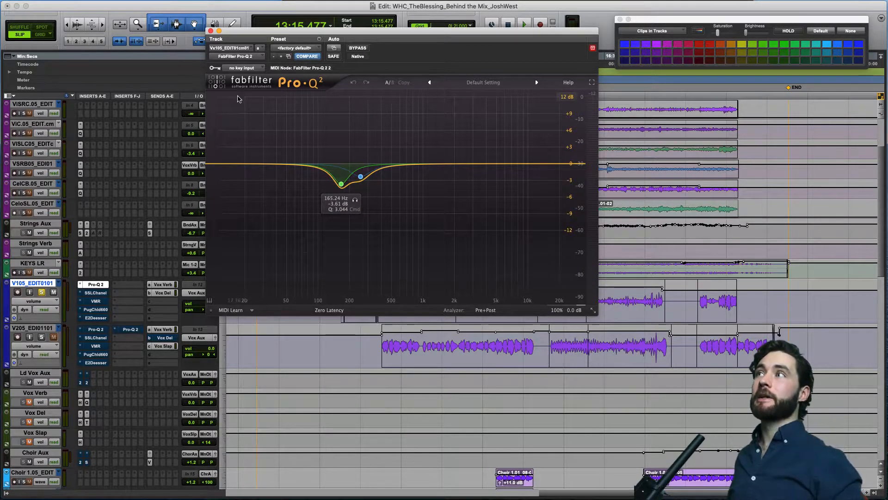
pyautogui.click(211, 31)
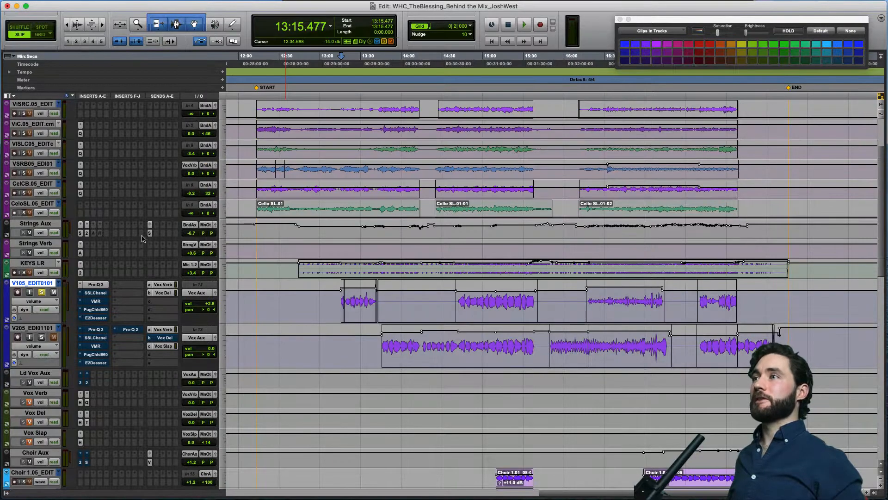
# Open the SSLChannel insert on V105_EDIT0101 and examine its HMF, LMF and compressor ratio settings.
pyautogui.click(95, 292)
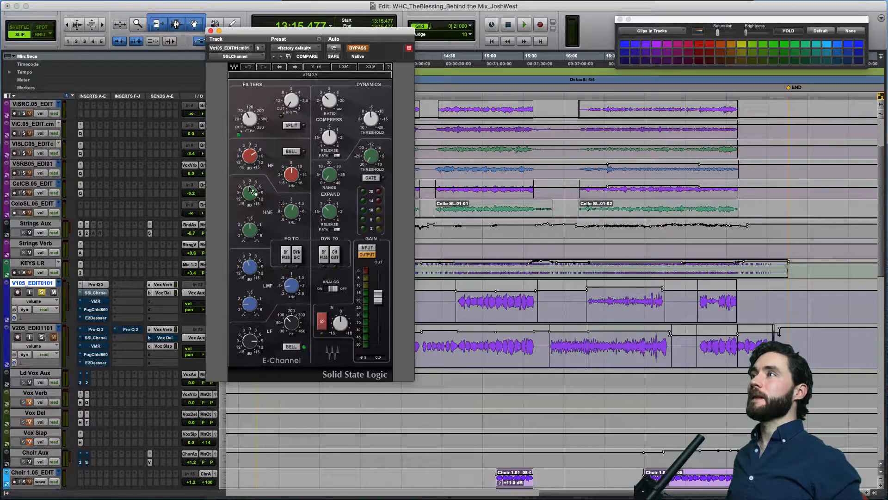
pyautogui.moveTo(255, 198)
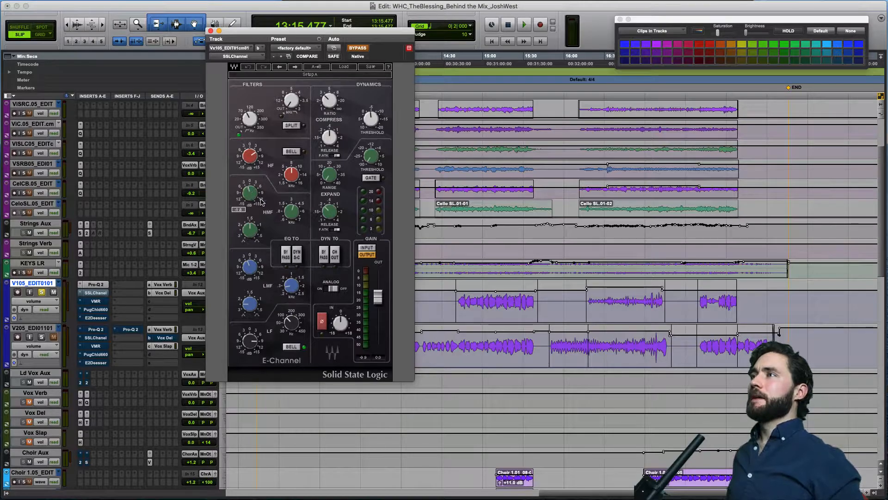
pyautogui.moveTo(295, 214)
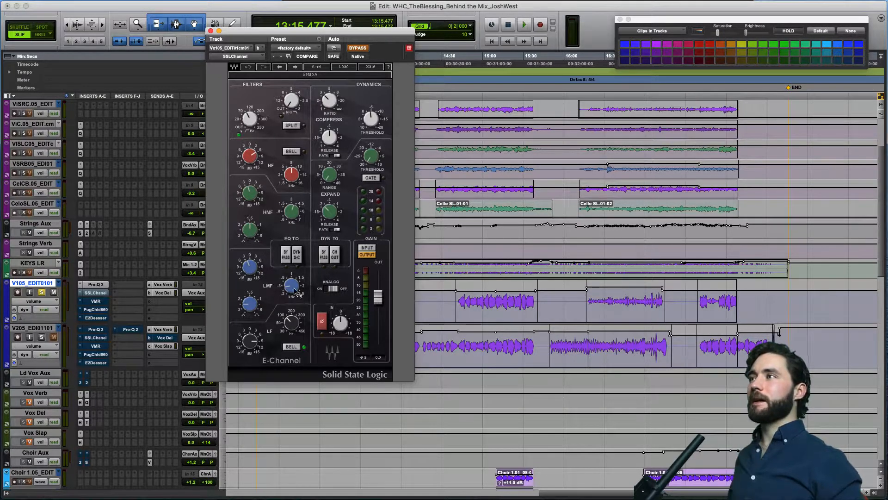
pyautogui.moveTo(290, 289)
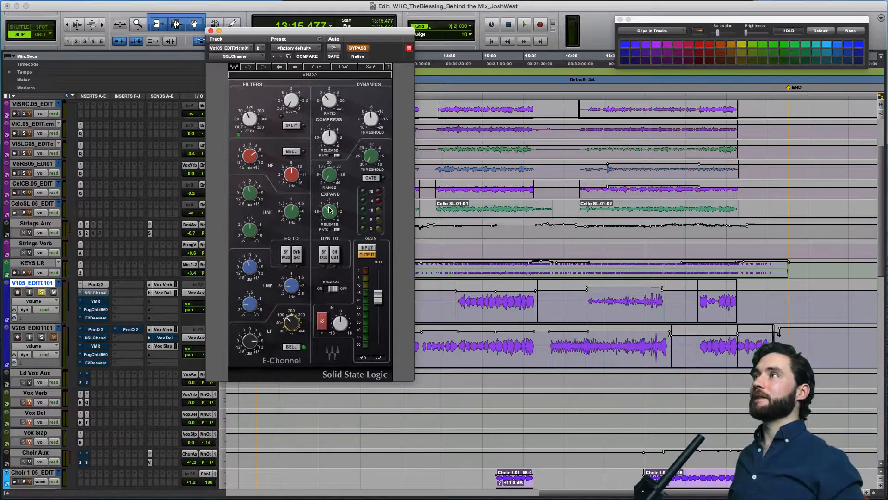
pyautogui.moveTo(323, 101)
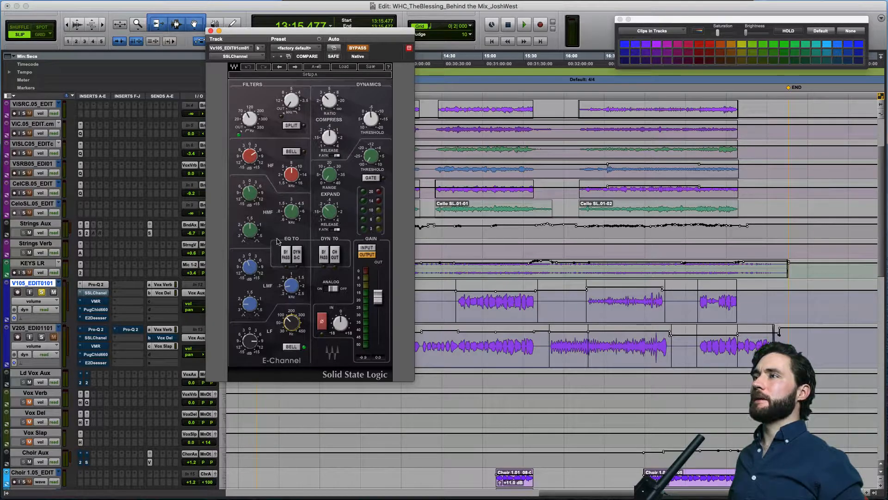
# Take SSLChannel out of bypass, play the soloed vocal from 13:15.477 through it, and close the plug-in window.
pyautogui.click(355, 49)
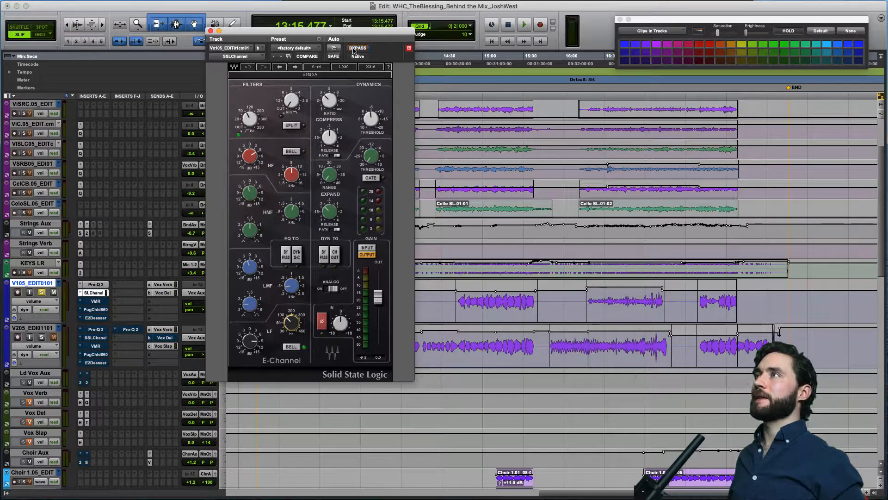
pyautogui.press('space')
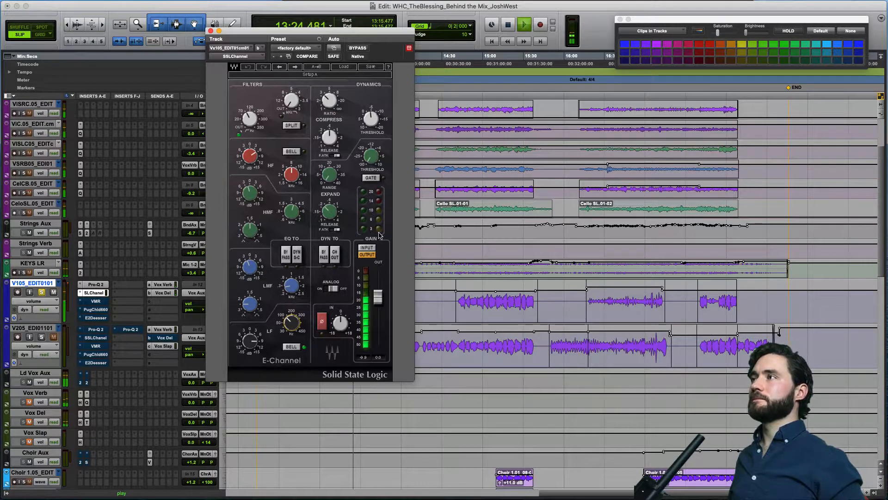
pyautogui.press('space')
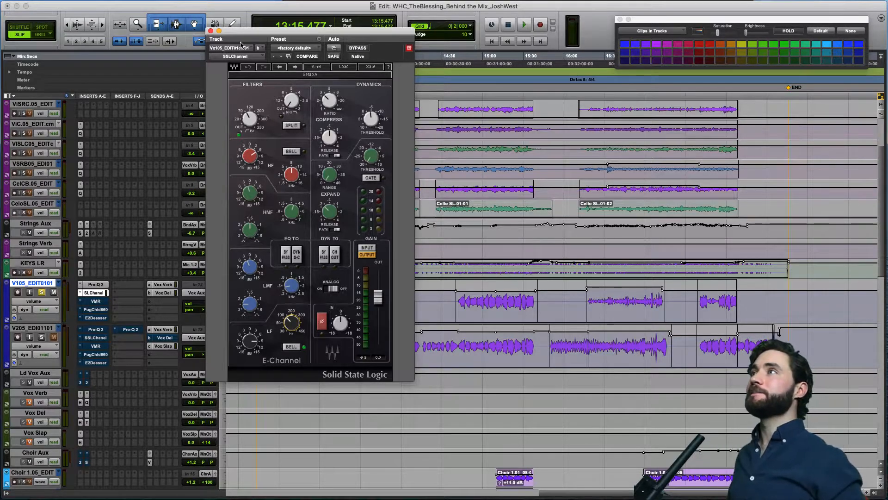
pyautogui.click(210, 31)
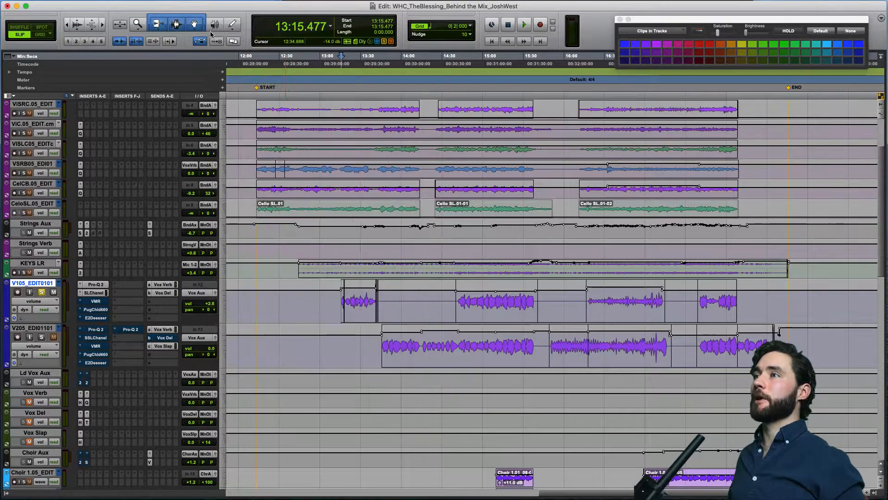
# Activate the VMR insert on V105_EDIT0101, audition its Virtual Channel and FG-116 compressor on the vocal, and close its window.
pyautogui.click(105, 301)
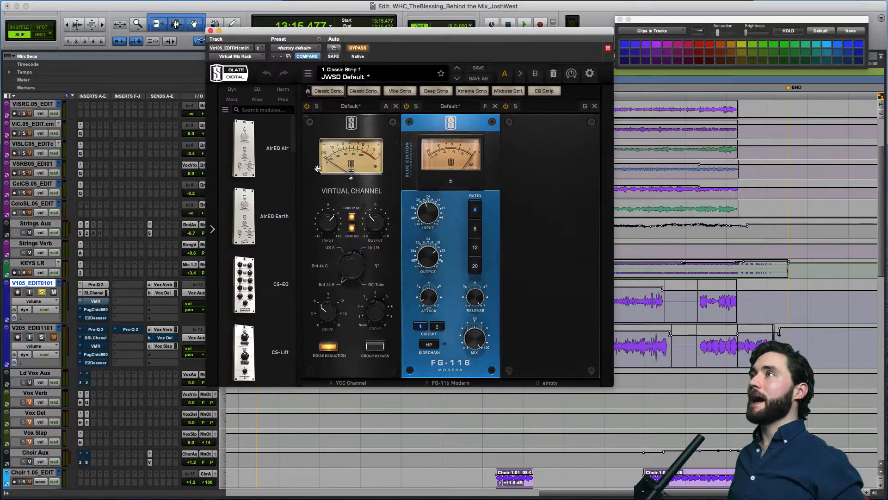
pyautogui.moveTo(392, 34); pyautogui.dragTo(422, 29)
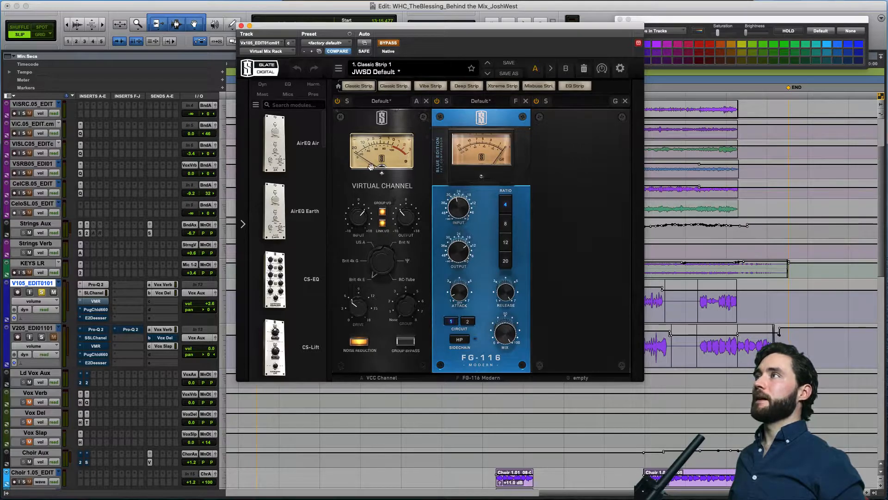
pyautogui.click(390, 43)
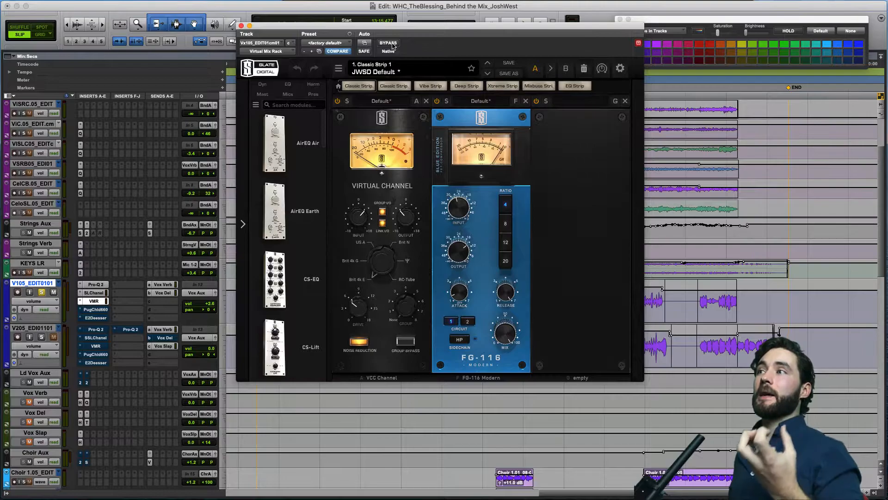
pyautogui.press('space')
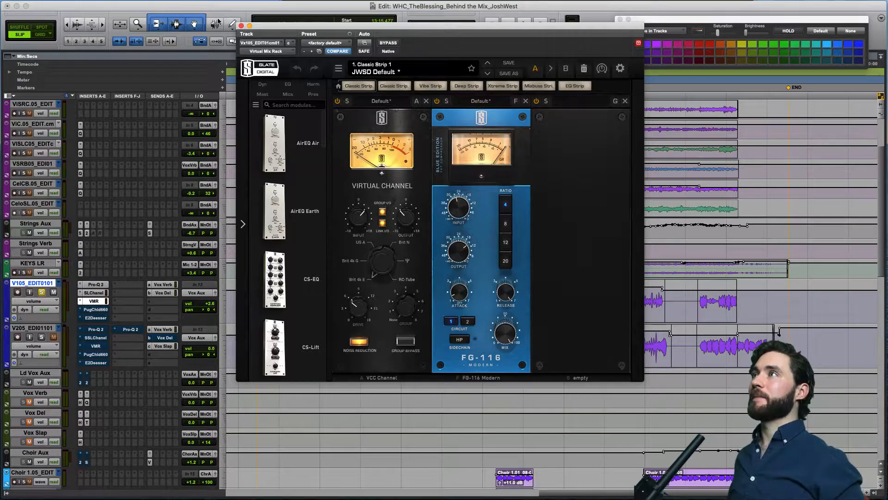
pyautogui.click(241, 26)
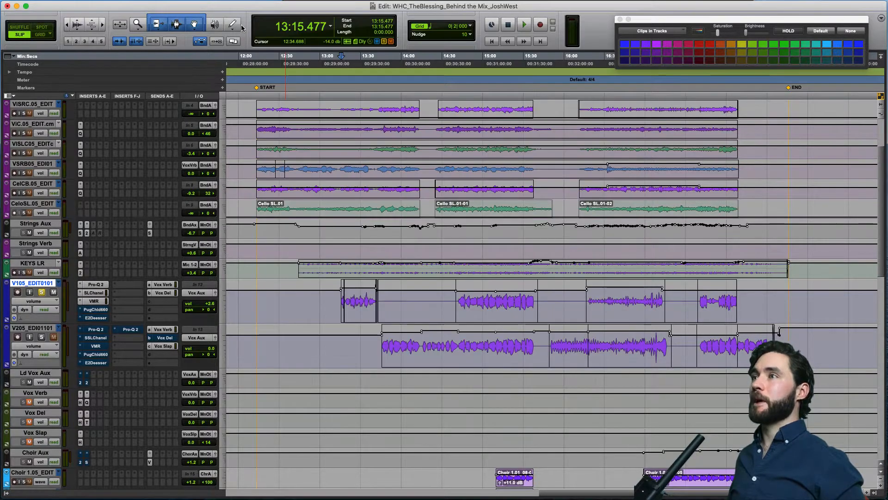
# Compare the soloed V105_EDIT0101 with PuigChild 660 bypassed and active during playback, leaving the compressor active.
pyautogui.click(99, 308)
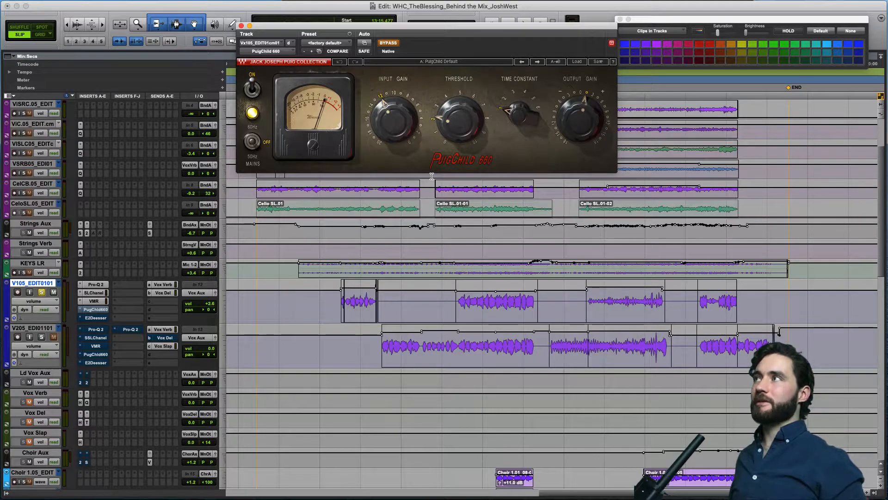
pyautogui.click(389, 43)
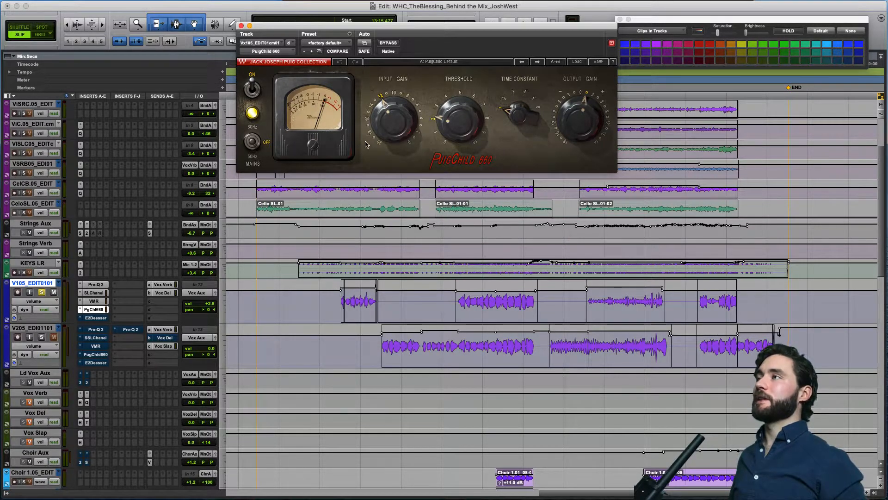
pyautogui.click(388, 43)
pyautogui.press('space')
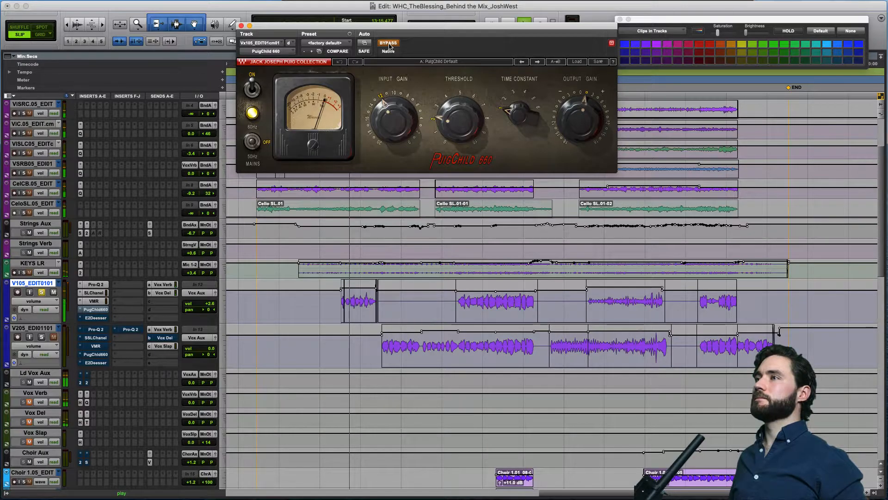
pyautogui.click(388, 42)
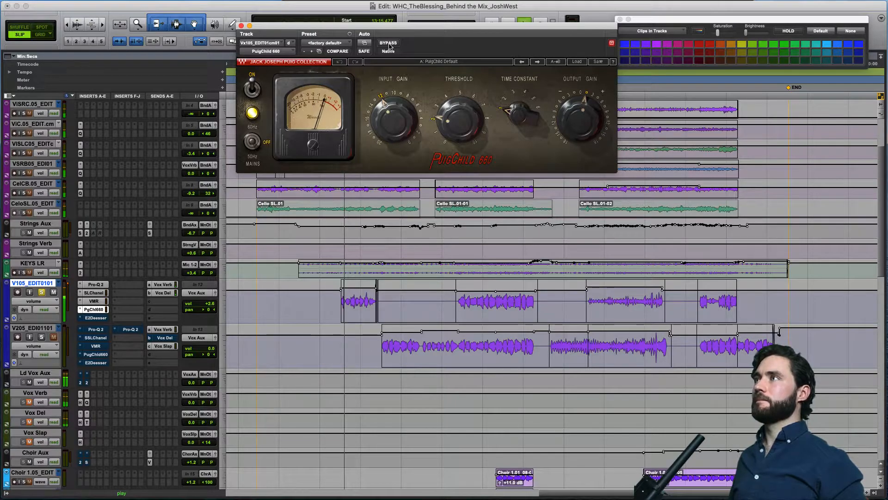
pyautogui.moveTo(382, 119)
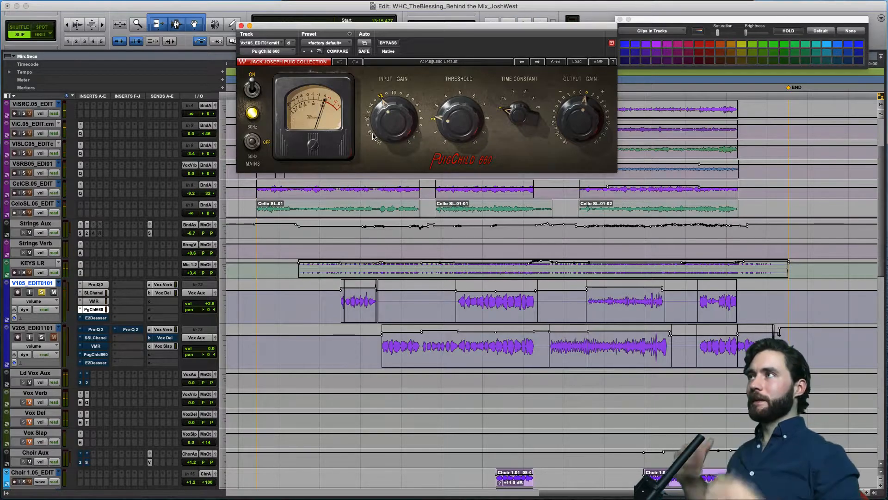
# Open and activate the E2Deesser insert on V105_EDIT0101, and play the soloed vocal phrase through it.
pyautogui.click(95, 317)
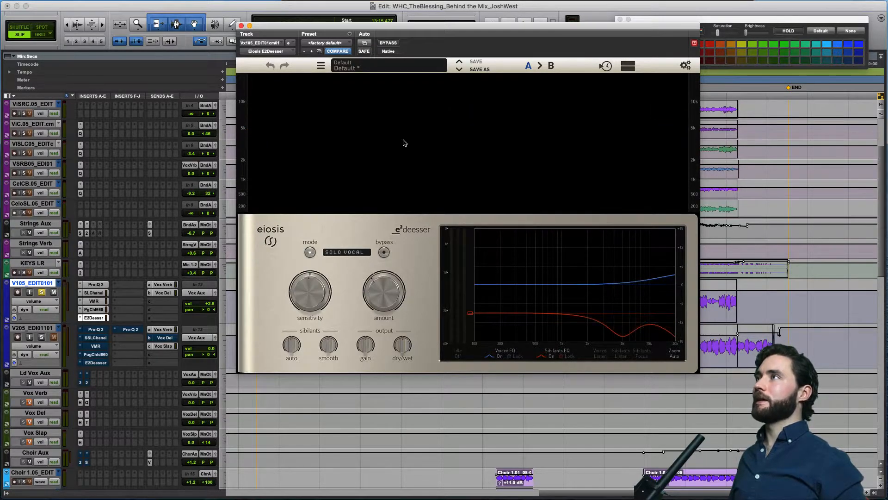
pyautogui.press('space')
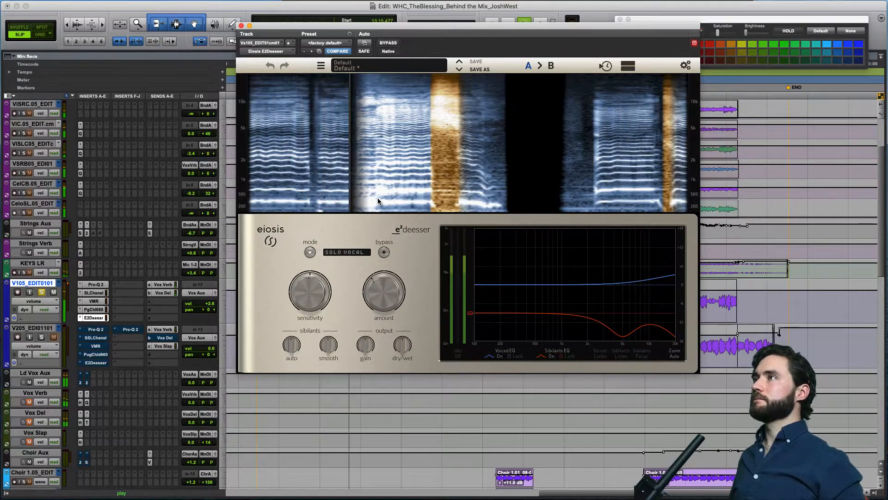
pyautogui.press('space')
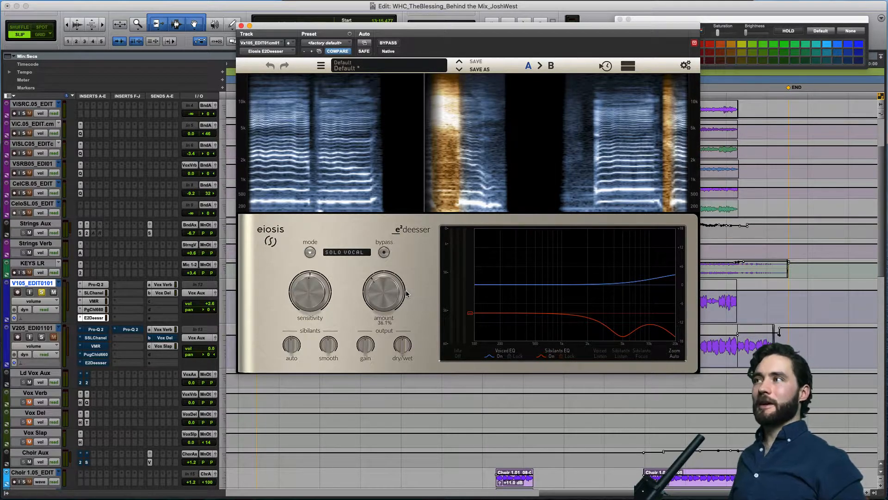
# Close the E2Deesser window and compare the soloed V105_EDIT0101 with its inserts bypassed and active, leaving all five active.
pyautogui.moveTo(399, 295); pyautogui.dragTo(392, 305)
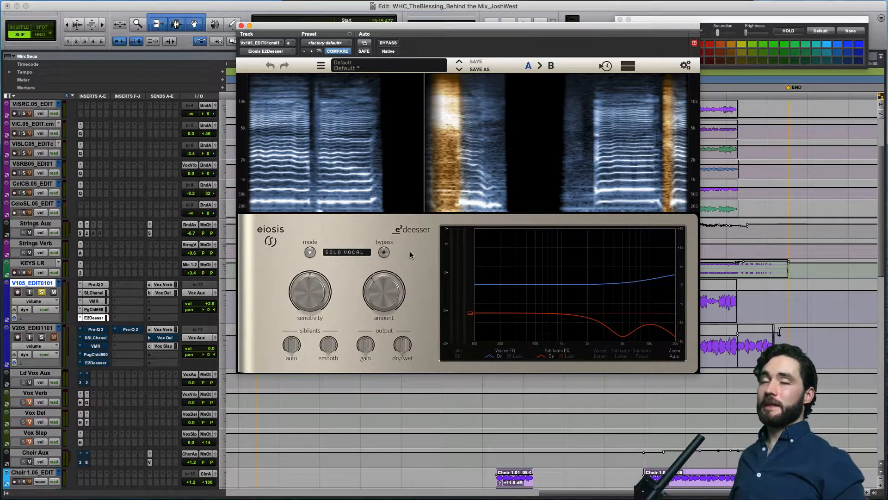
pyautogui.click(241, 25)
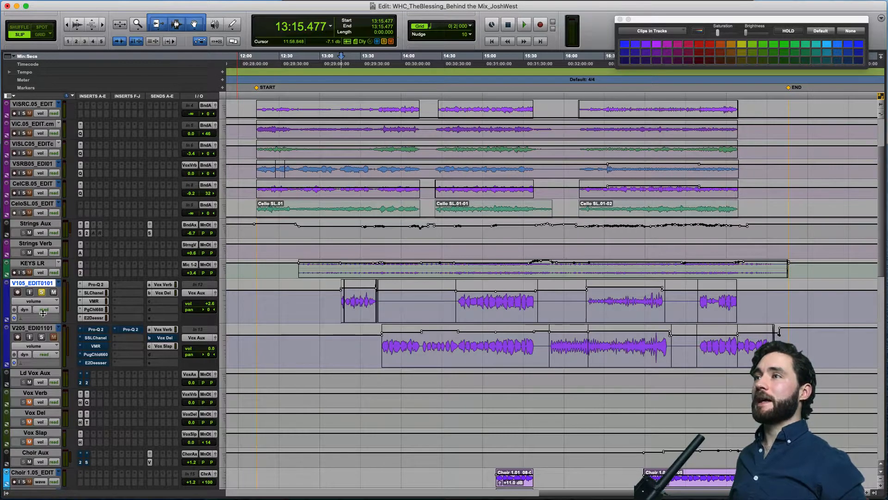
pyautogui.click(42, 329)
pyautogui.click(46, 284)
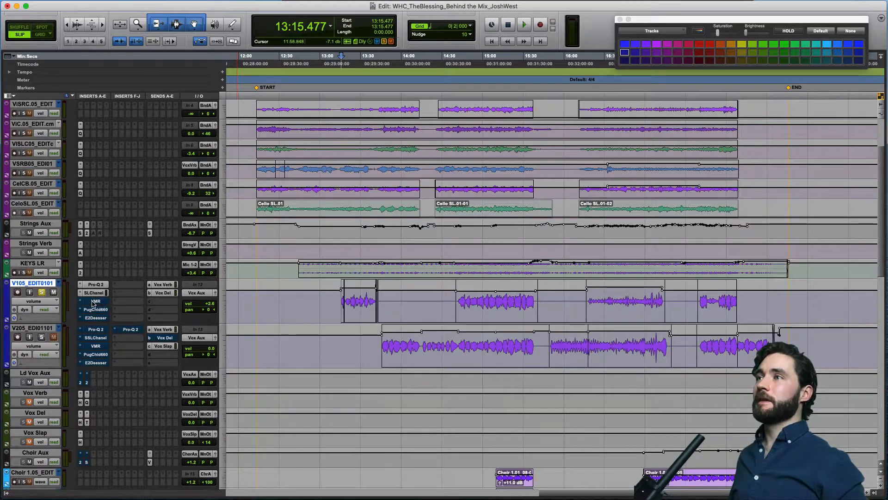
pyautogui.press('space')
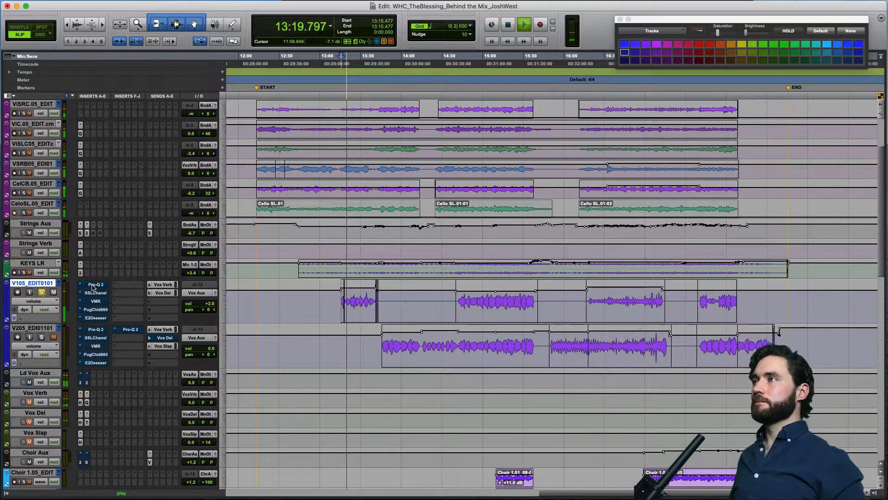
pyautogui.press('space')
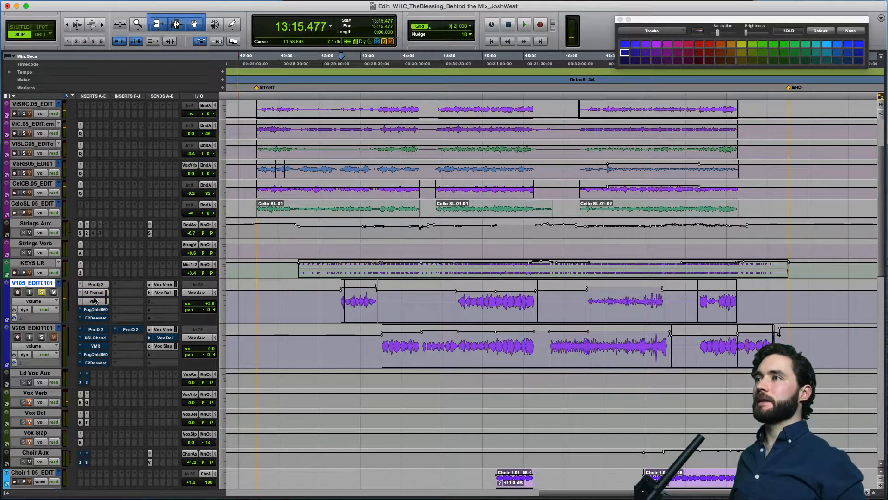
pyautogui.press('space')
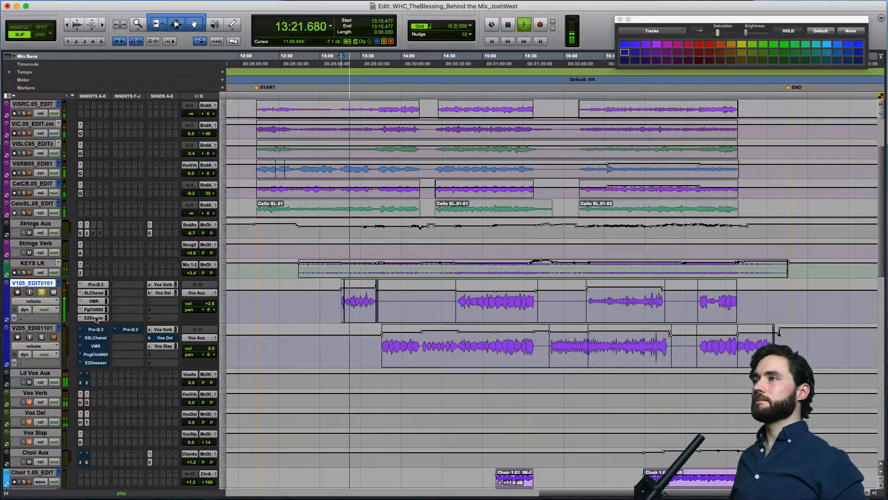
pyautogui.press('space')
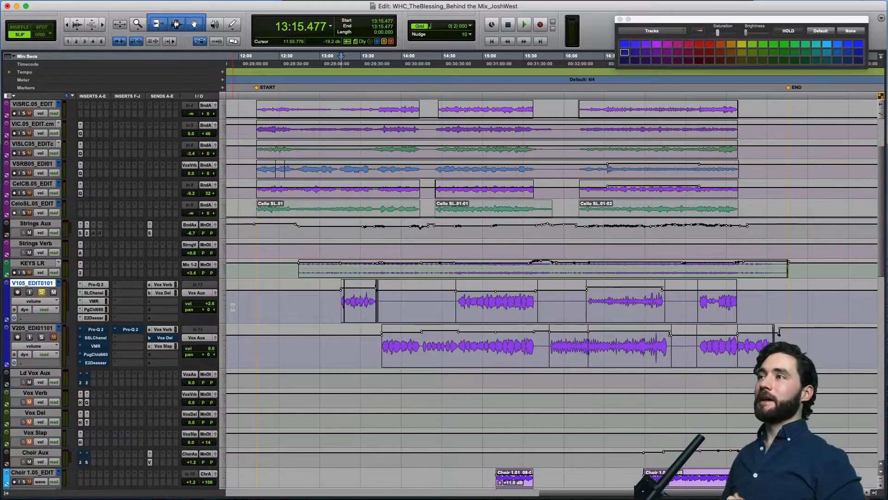
# Take V105_EDIT0101 out of solo and solo the V205_EDI01101 vocal track instead.
pyautogui.click(41, 292)
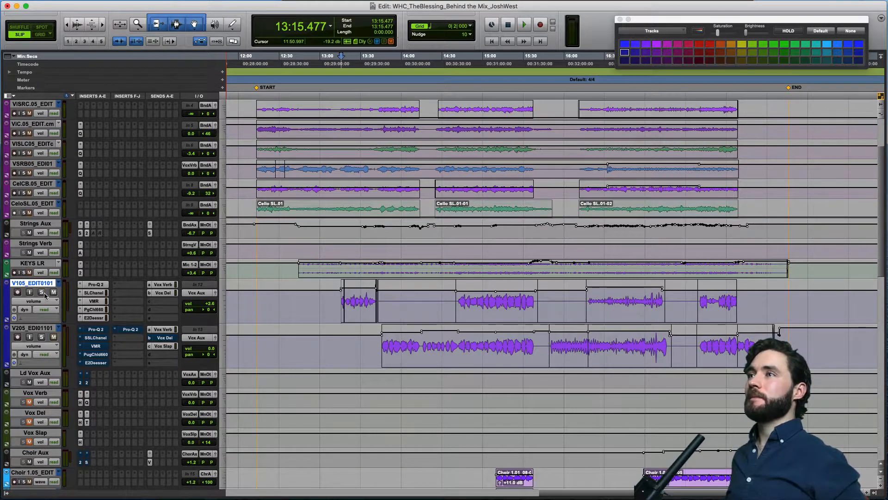
pyautogui.click(41, 328)
pyautogui.click(41, 337)
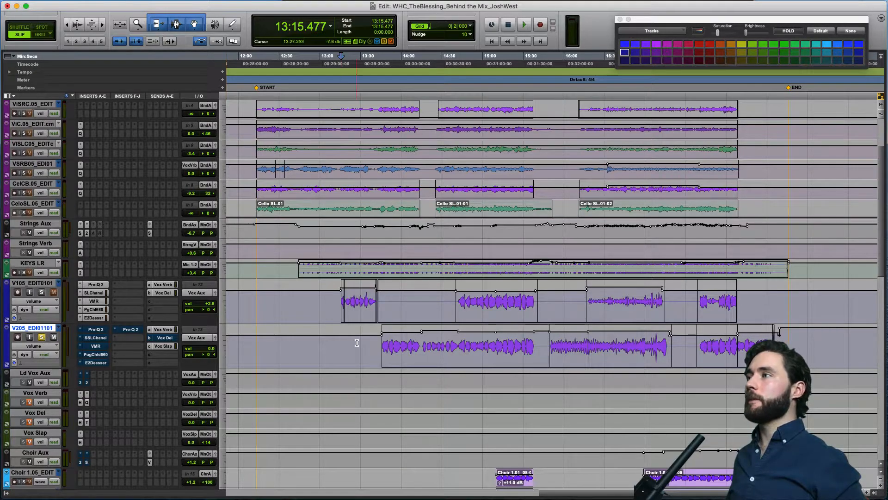
# Play the soloed V205_EDI01101 vocal from 14:42.688 and from 14:15.381 with its inserts still bypassed.
pyautogui.click(459, 345)
pyautogui.press('space')
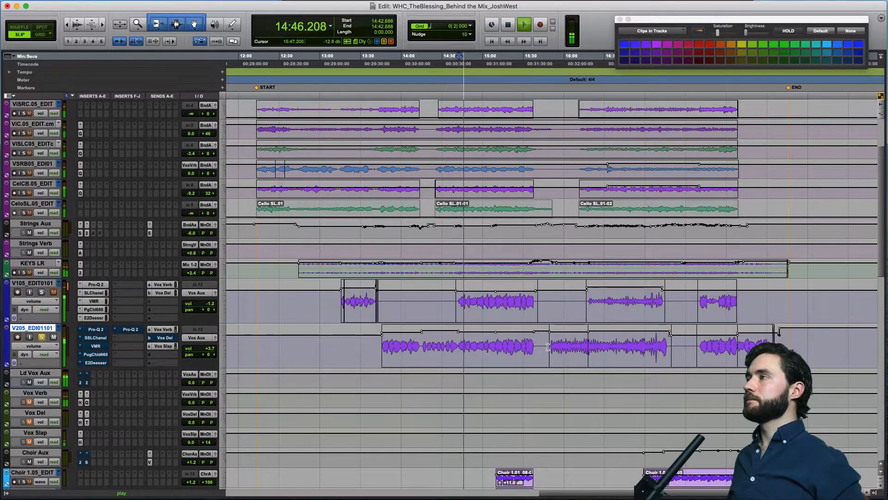
pyautogui.press('space')
pyautogui.click(424, 347)
pyautogui.press('space')
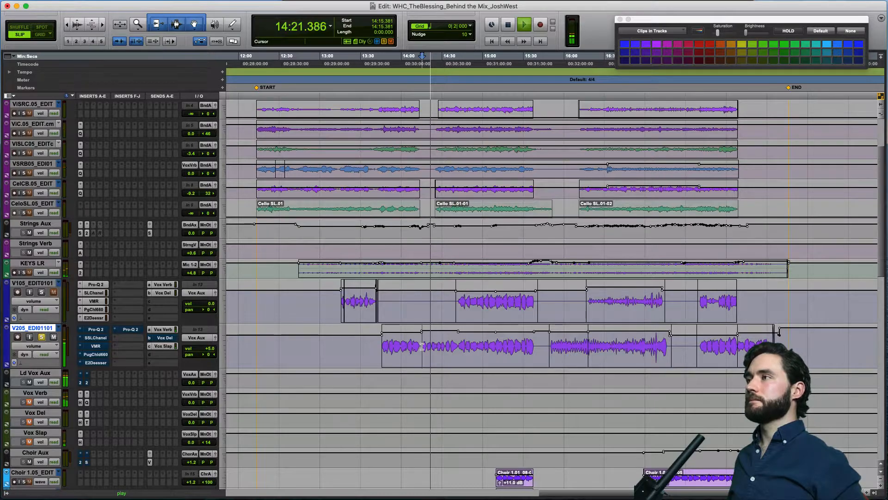
pyautogui.press('space')
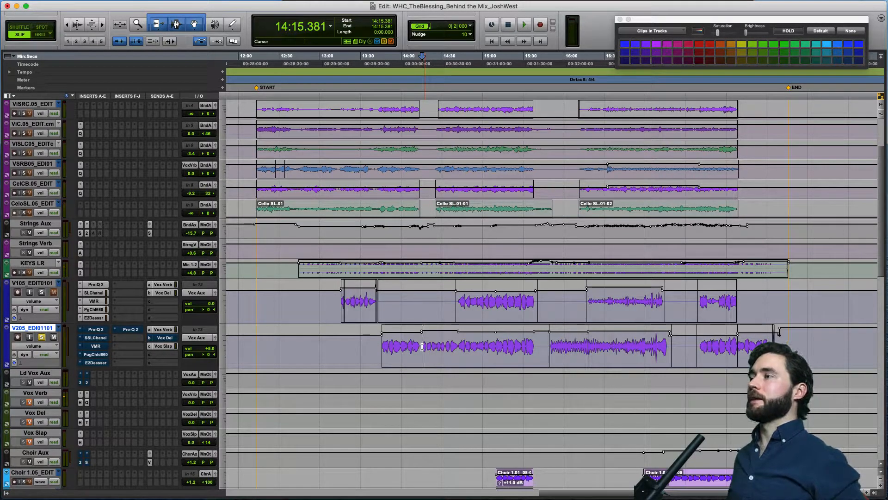
# Compare the first Pro-Q 2 insert on V205_EDI01101 bypassed and active from 14:15.381, leave it active, and close its window.
pyautogui.click(99, 332)
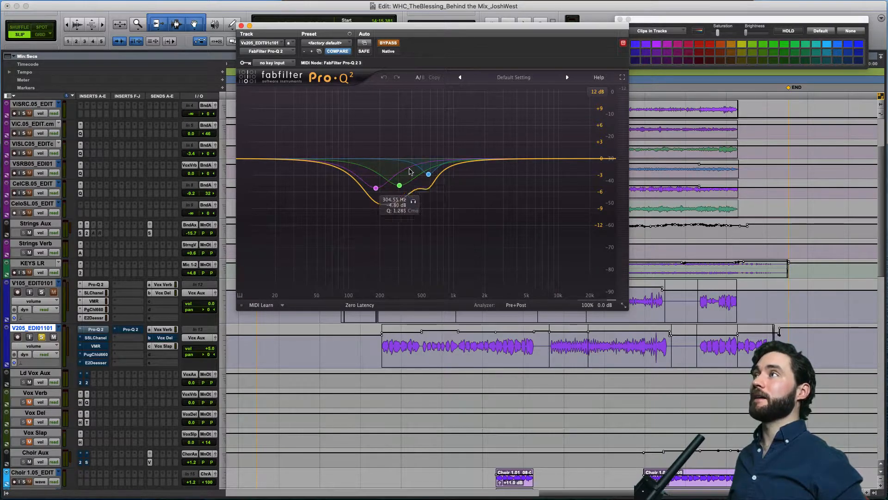
pyautogui.click(391, 43)
pyautogui.press('space')
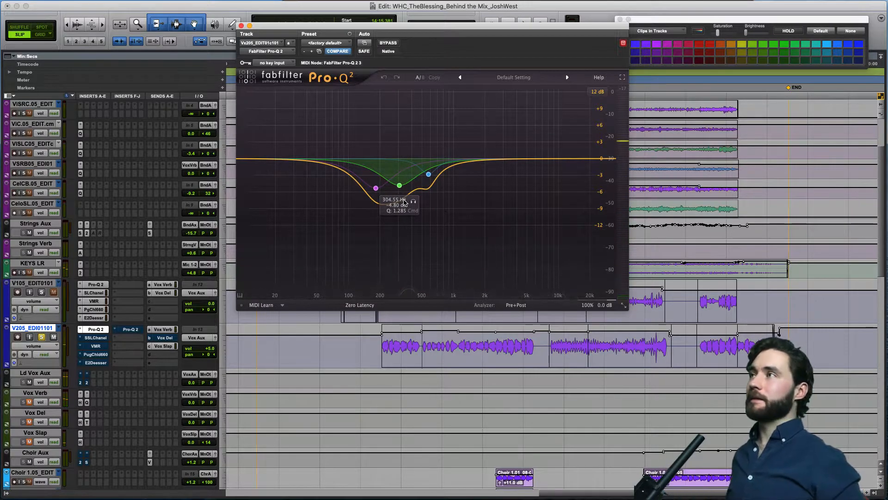
pyautogui.click(388, 43)
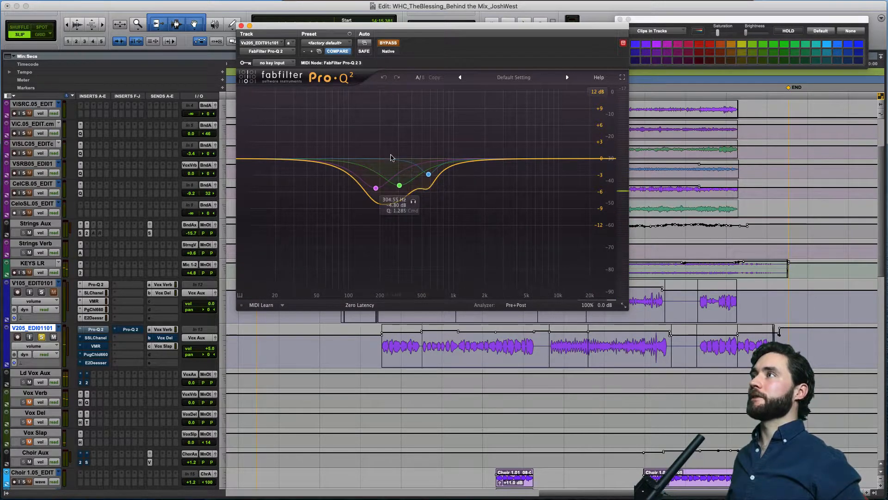
pyautogui.press('space')
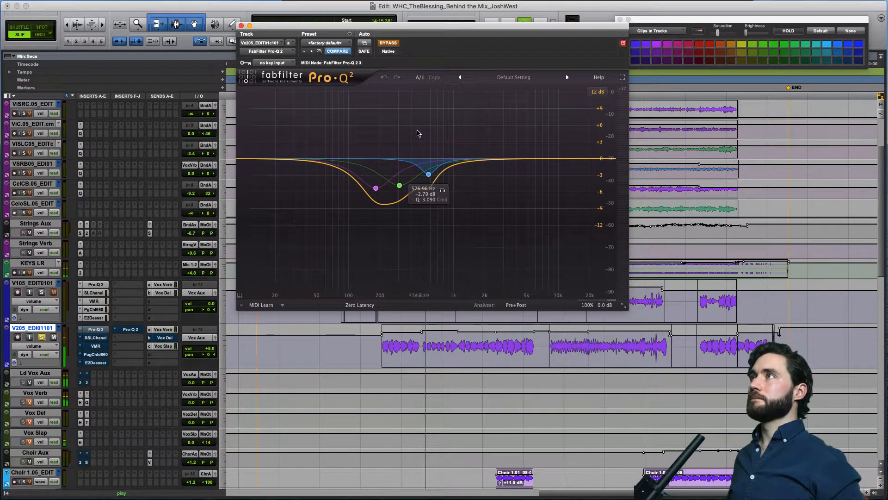
pyautogui.click(389, 43)
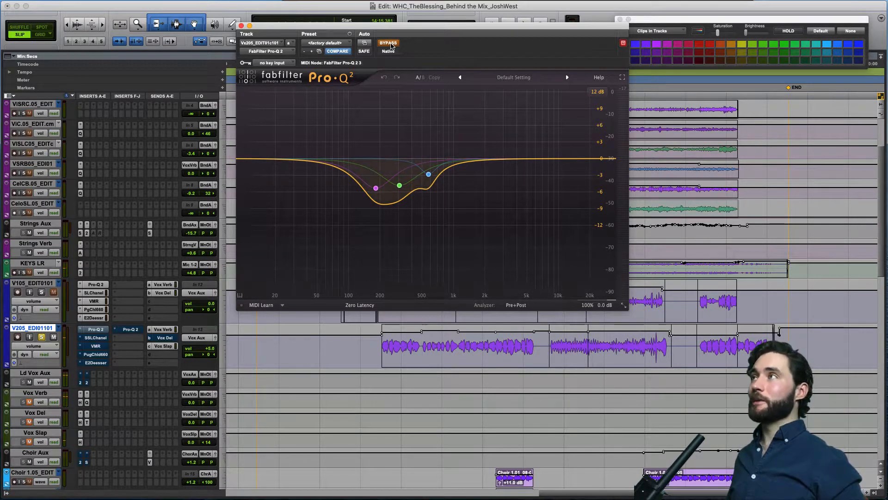
pyautogui.click(389, 43)
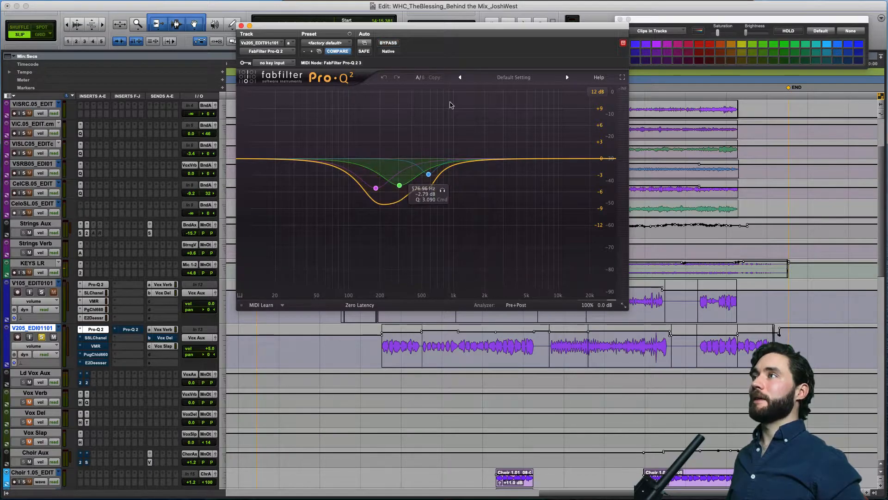
pyautogui.press('space')
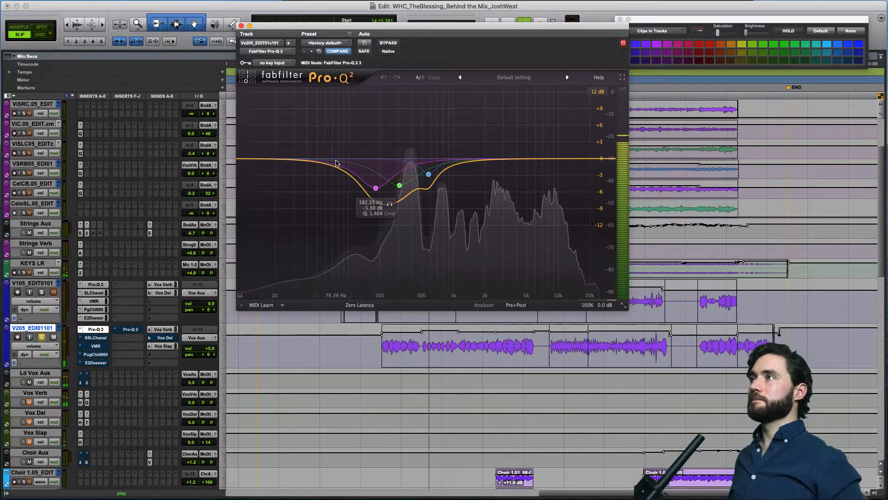
pyautogui.press('space')
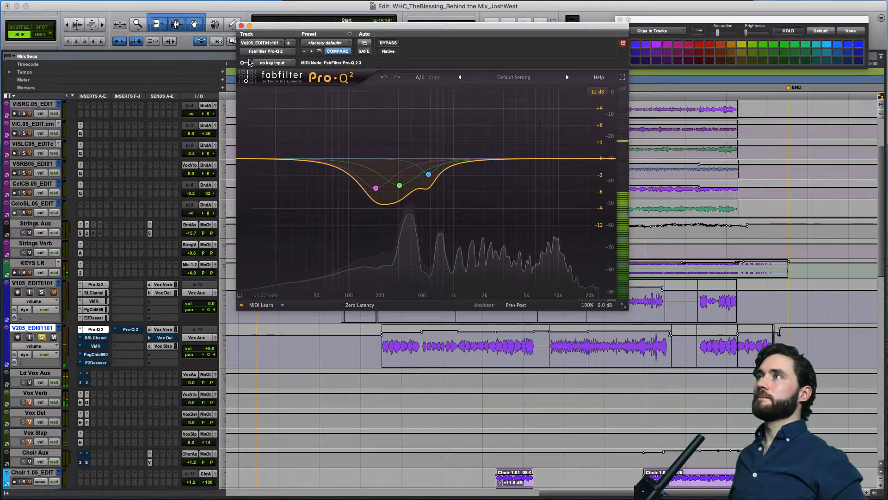
pyautogui.click(241, 26)
# Review the SSLChannel filter, EQ and dynamics settings on V205_EDI01101, activate the insert, play the vocal through it, and close its window.
pyautogui.click(96, 338)
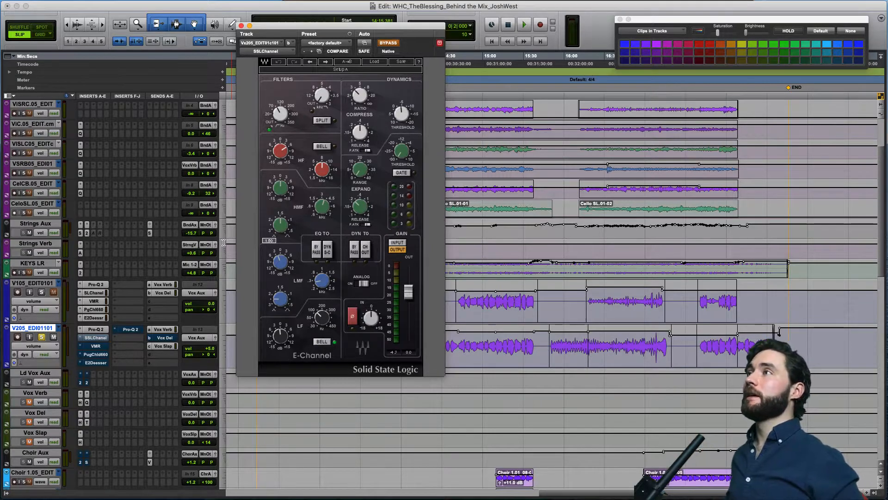
pyautogui.click(279, 115)
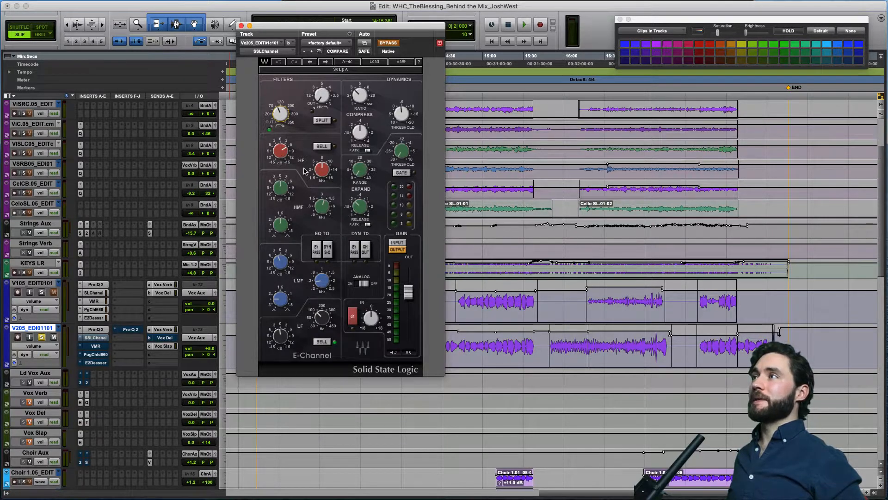
pyautogui.moveTo(320, 283)
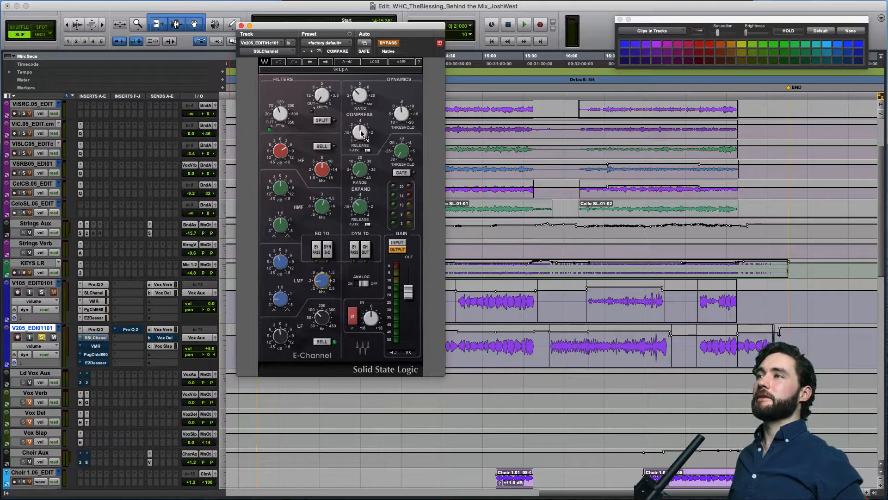
pyautogui.click(389, 43)
pyautogui.press('space')
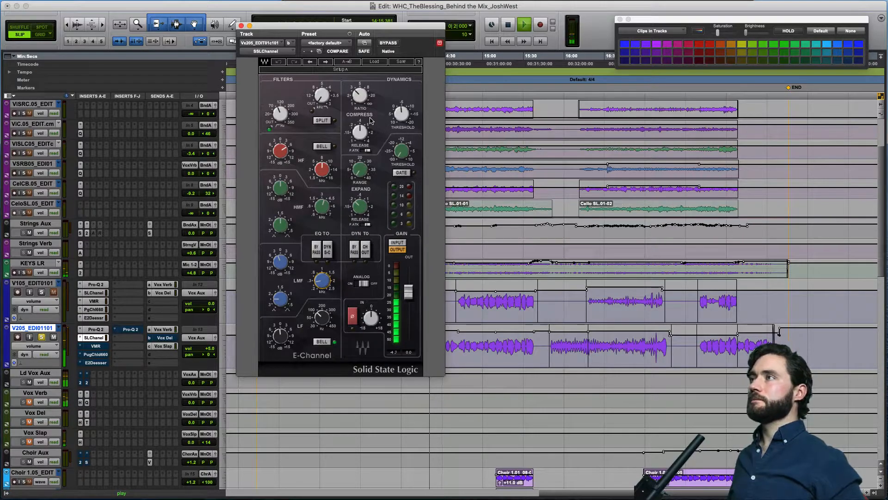
pyautogui.press('space')
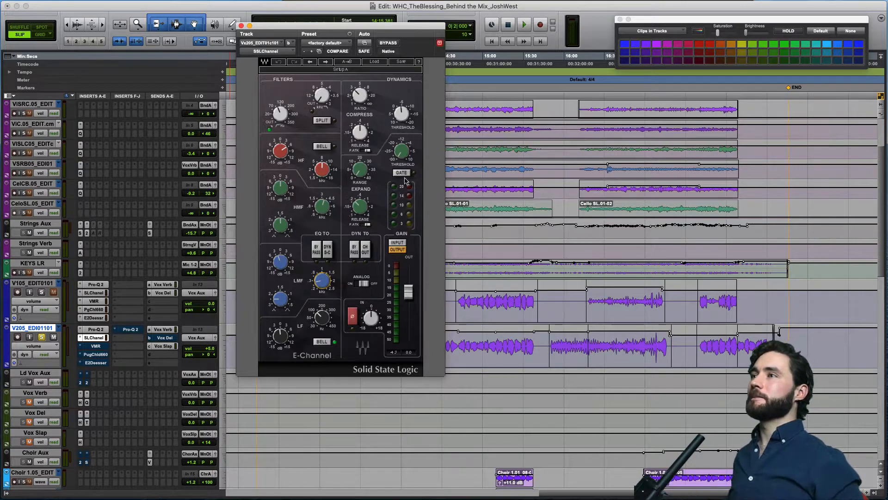
pyautogui.click(241, 25)
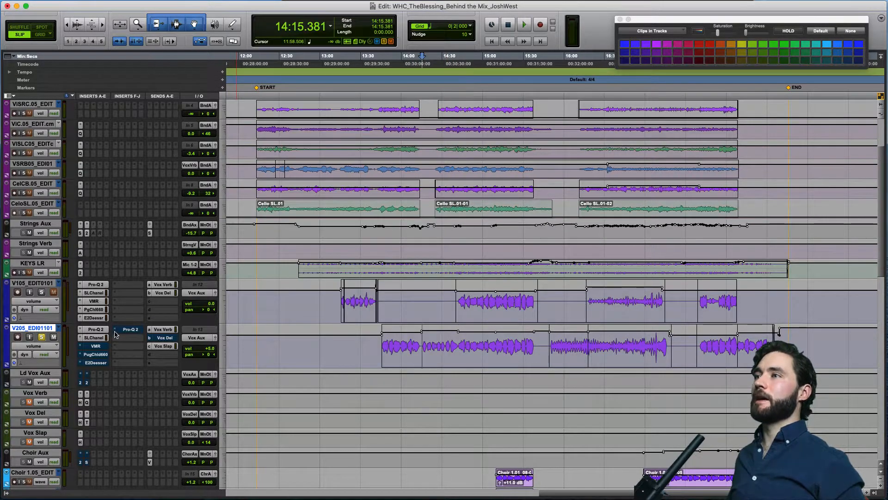
# Activate the VMR insert on V205_EDI01101, audition its Virtual Channel and FG-116 modules on the vocal, and close its window.
pyautogui.click(96, 345)
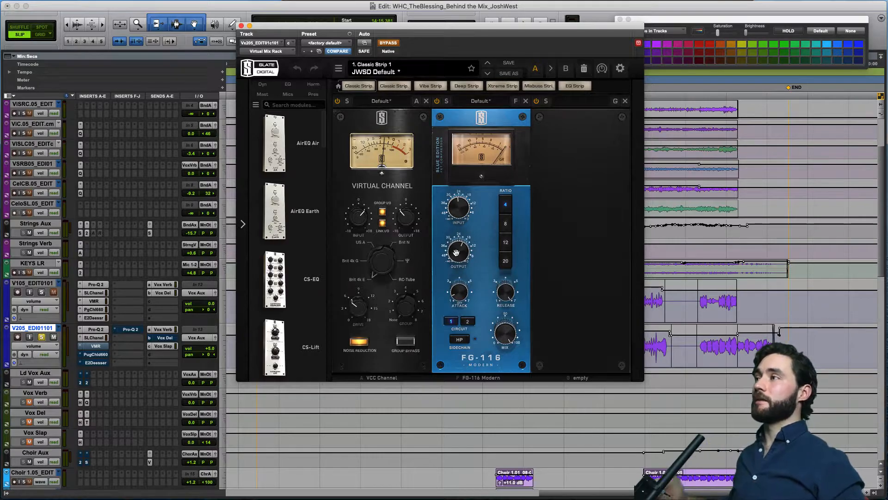
pyautogui.click(388, 43)
pyautogui.press('space')
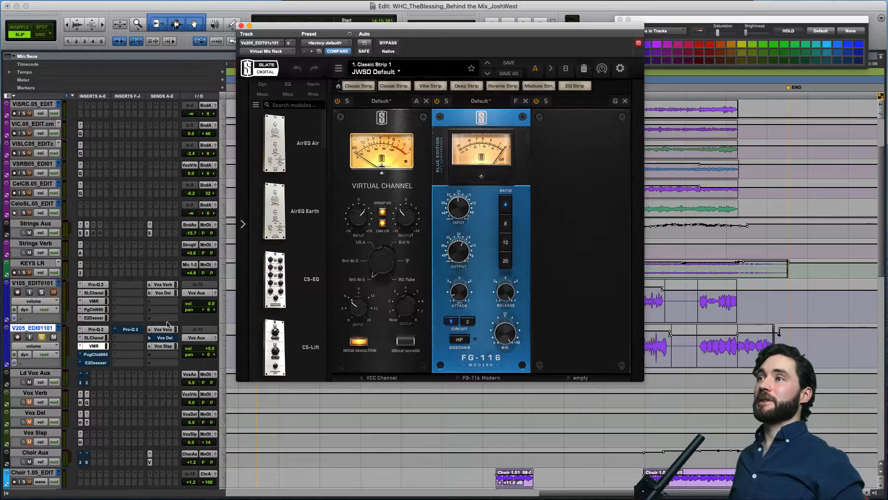
pyautogui.click(241, 26)
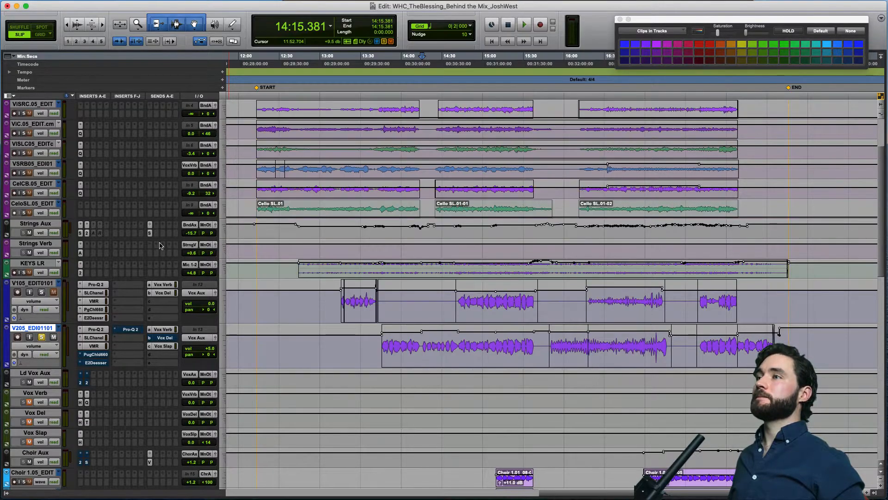
# Activate the PuigChild 660 and E2Deesser inserts on V205_EDI01101, and close the plug-in window.
pyautogui.click(96, 354)
pyautogui.click(392, 46)
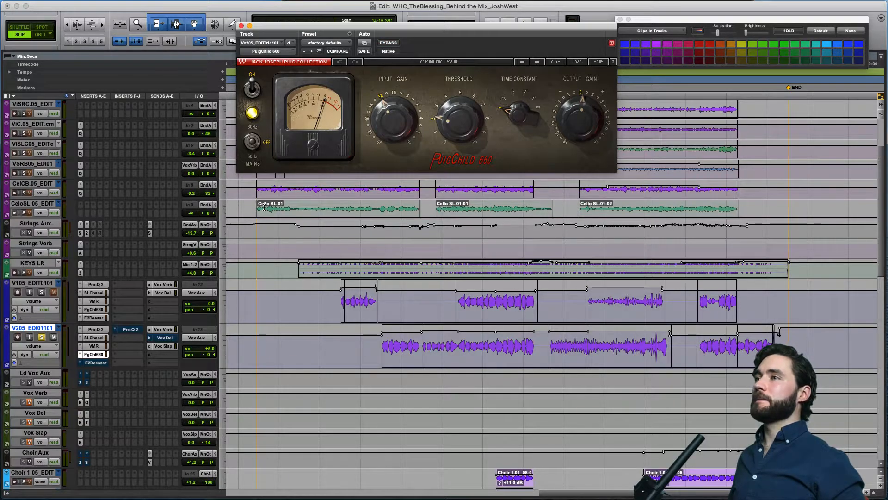
pyautogui.click(97, 363)
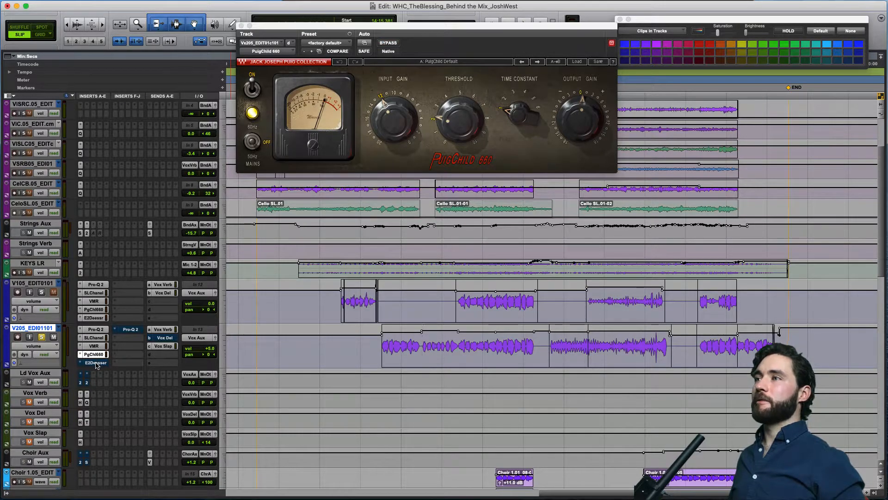
pyautogui.click(96, 362)
pyautogui.click(388, 43)
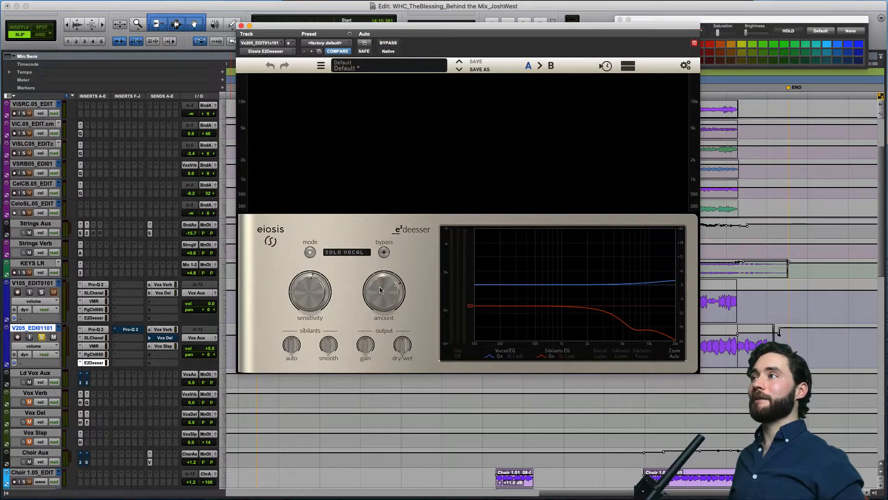
pyautogui.click(242, 26)
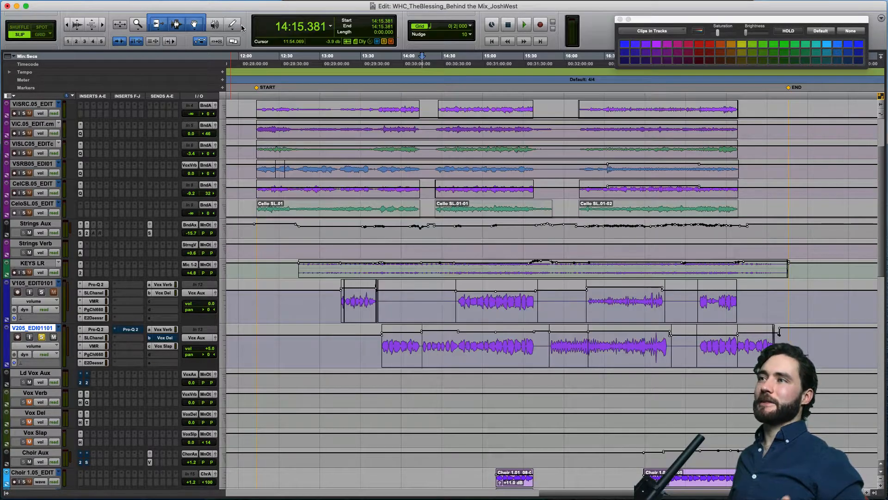
# Open the second Pro-Q 2 insert on V205_EDI01101 and take it out of bypass.
pyautogui.click(131, 330)
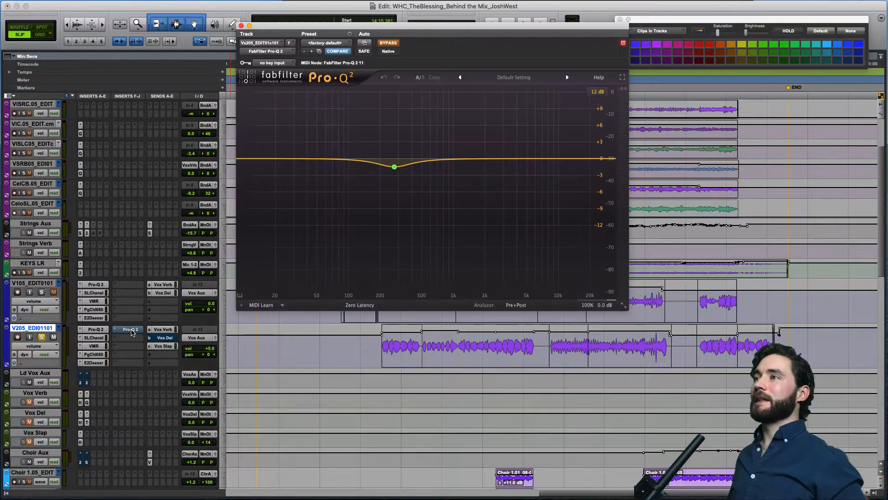
pyautogui.click(391, 42)
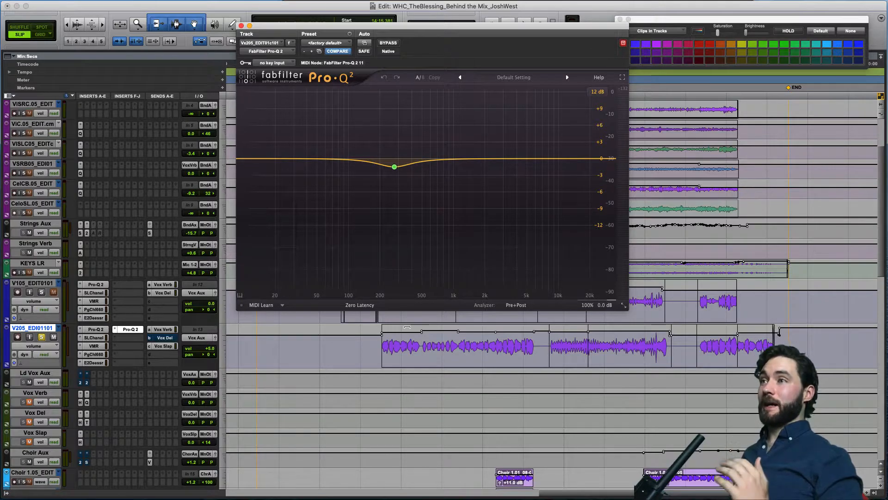
# Bypass all six inserts on V205_EDI01101, from the first Pro-Q 2 through the second one, and play the unprocessed vocal.
pyautogui.moveTo(391, 172)
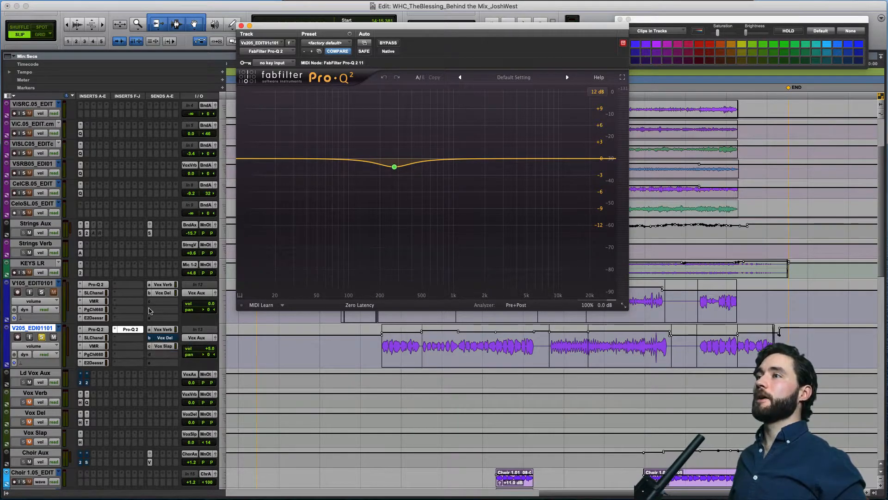
pyautogui.keyDown('super'); pyautogui.click(126, 330); pyautogui.keyUp('super')
pyautogui.keyDown('super'); pyautogui.click(102, 363); pyautogui.keyUp('super')
pyautogui.keyDown('super'); pyautogui.click(97, 355); pyautogui.keyUp('super')
pyautogui.keyDown('super'); pyautogui.click(96, 346); pyautogui.keyUp('super')
pyautogui.keyDown('super'); pyautogui.click(95, 338); pyautogui.keyUp('super')
pyautogui.keyDown('super'); pyautogui.click(96, 329); pyautogui.keyUp('super')
pyautogui.press('space')
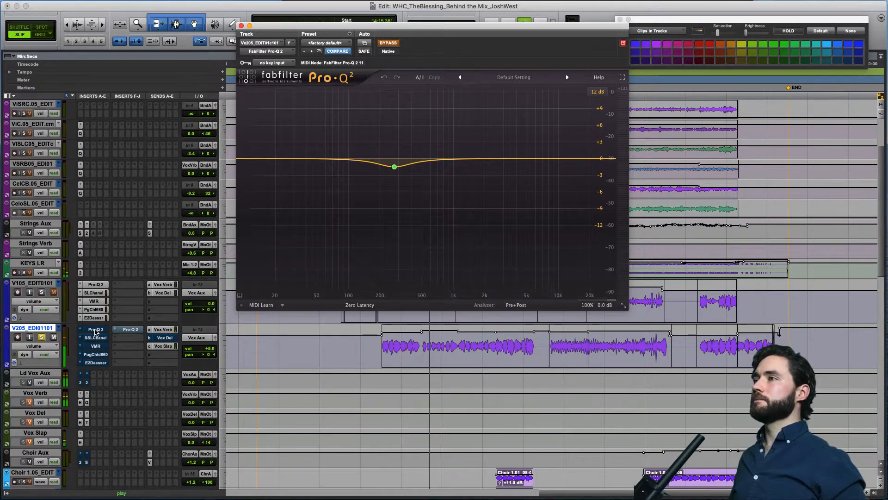
# Reactivate the full insert chain on V205_EDI01101 during playback, listen to the processed vocal, stop, and close the Pro-Q 2 window.
pyautogui.keyDown('super'); pyautogui.click(95, 338); pyautogui.keyUp('super')
pyautogui.keyDown('super'); pyautogui.click(95, 346); pyautogui.keyUp('super')
pyautogui.keyDown('super'); pyautogui.click(95, 354); pyautogui.keyUp('super')
pyautogui.keyDown('super'); pyautogui.click(95, 362); pyautogui.keyUp('super')
pyautogui.keyDown('super'); pyautogui.click(129, 330); pyautogui.keyUp('super')
pyautogui.press('space')
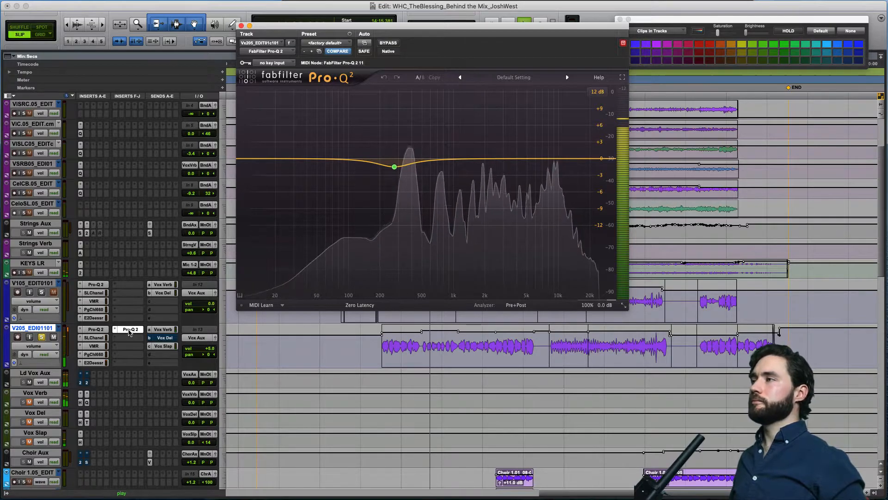
pyautogui.press('space')
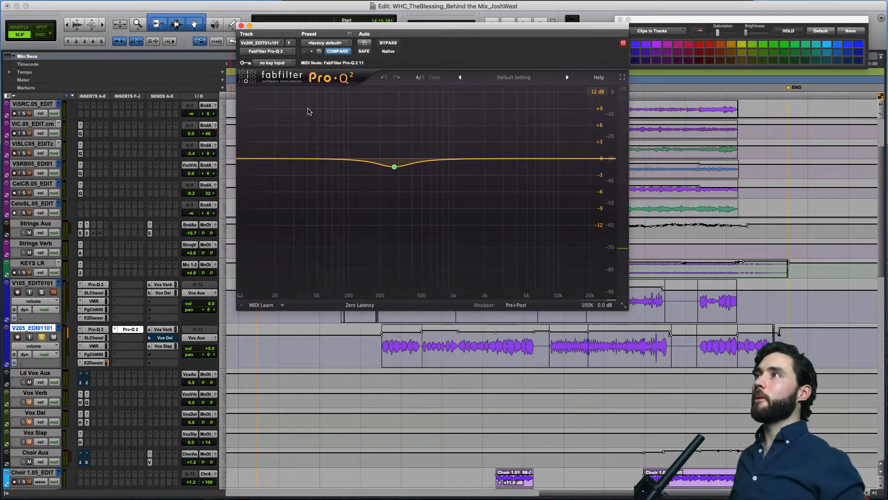
pyautogui.click(241, 27)
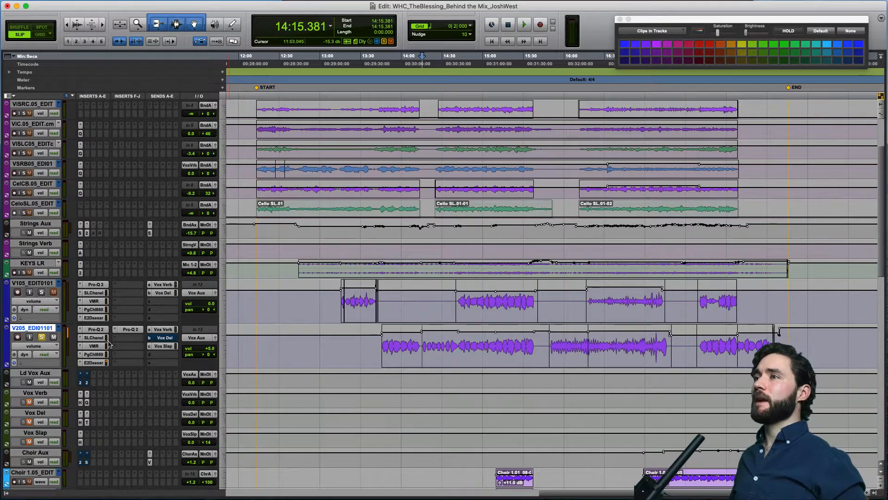
# Solo V105_EDIT0101 alongside V205_EDI01101 and play both lead vocals together from 14:41.664.
pyautogui.click(42, 293)
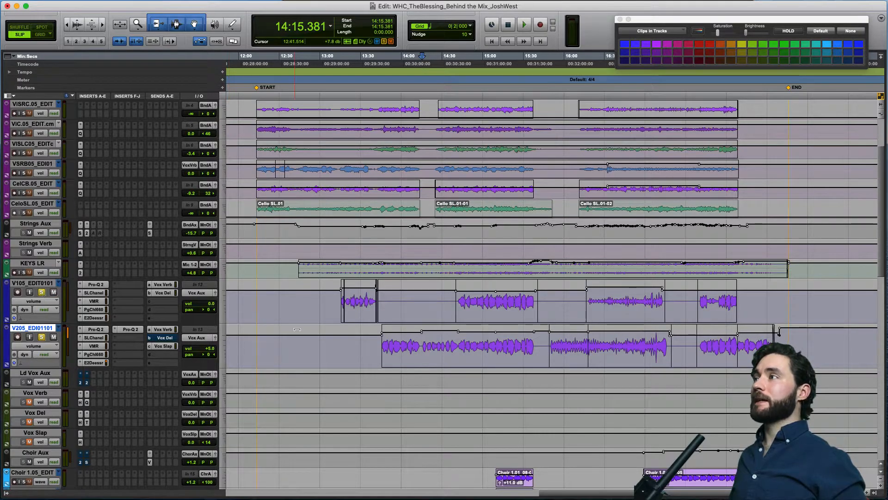
pyautogui.click(457, 300)
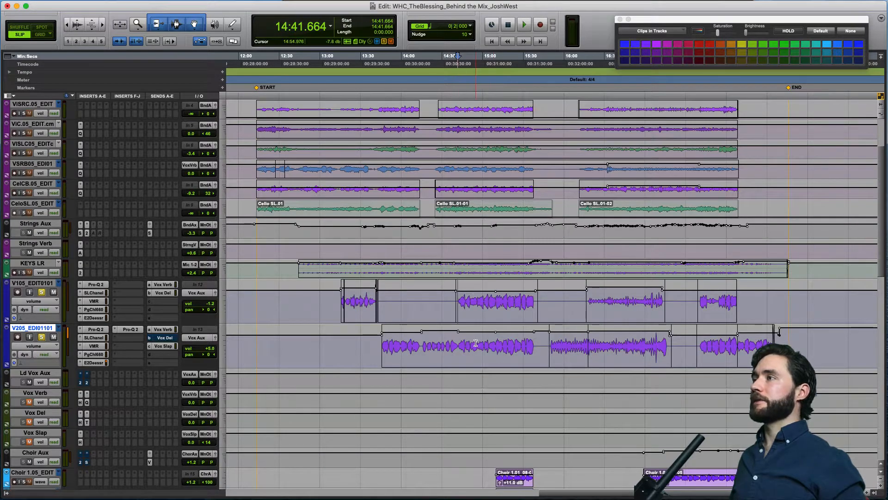
pyautogui.press('space')
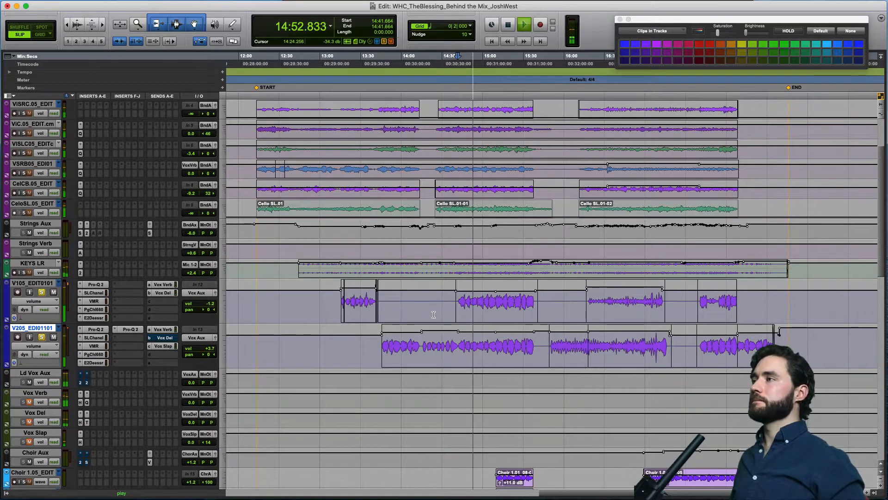
pyautogui.press('space')
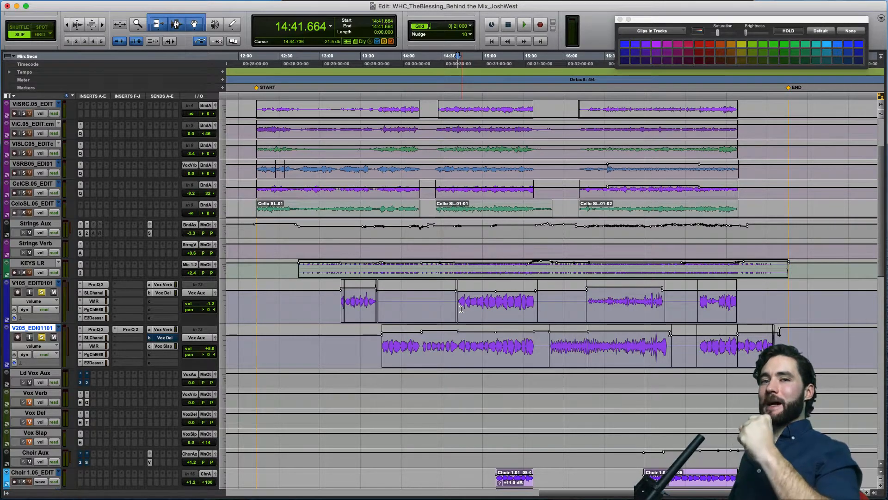
# Open the Neutron 2 Exciter on Ld Vox Aux, take it out of bypass, and play the lead vocals through it.
pyautogui.click(45, 374)
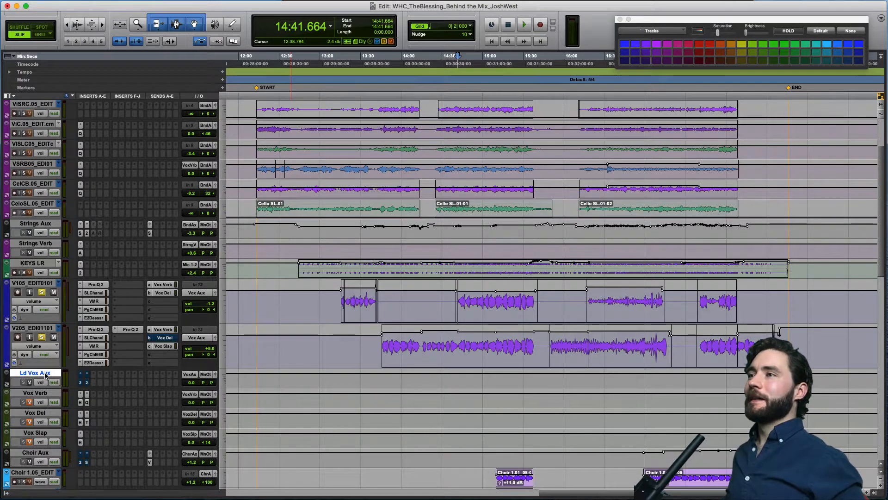
pyautogui.click(81, 384)
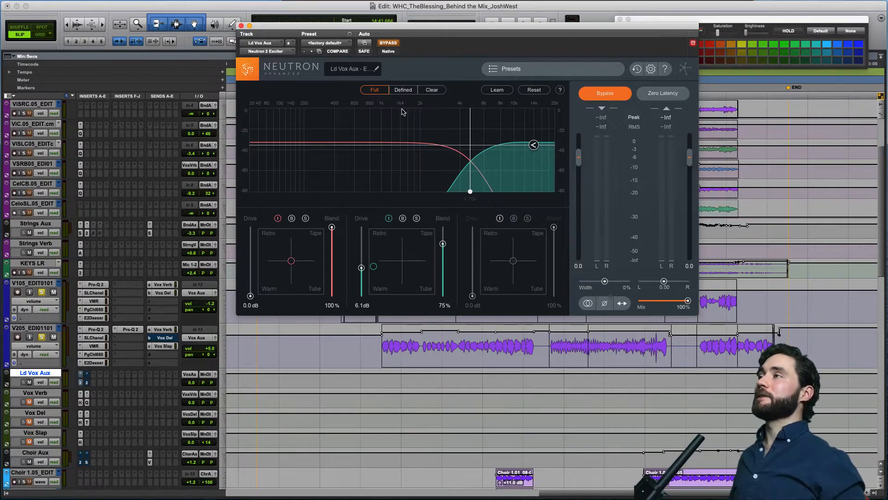
pyautogui.click(389, 43)
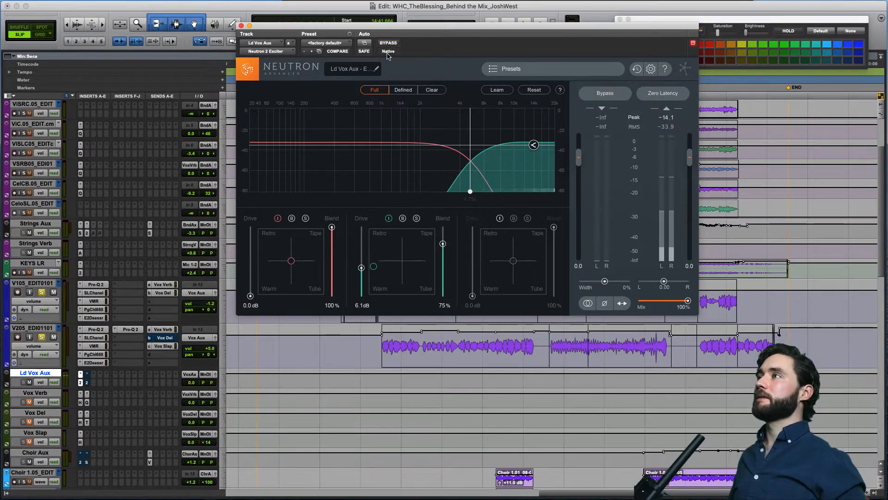
pyautogui.press('space')
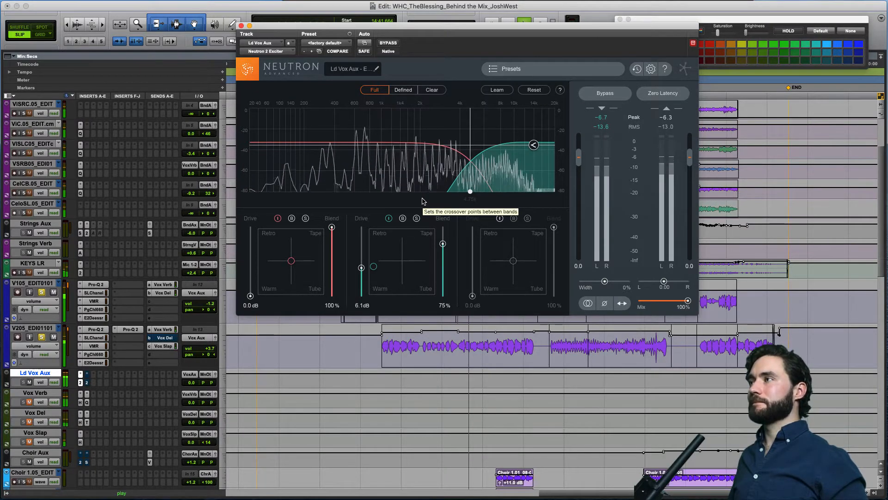
pyautogui.press('space')
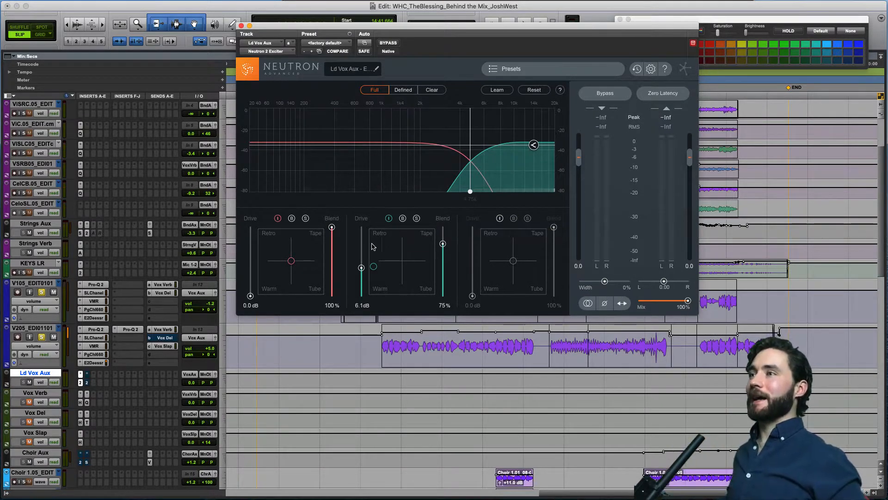
# Open the Neutron 2 Equalizer on Ld Vox Aux, take it out of bypass, review its dynamic band 5, and close its window.
pyautogui.click(86, 382)
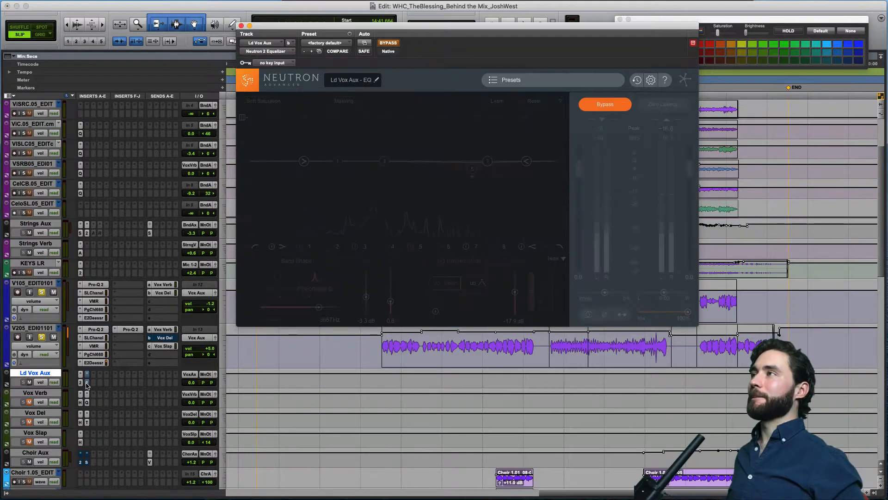
pyautogui.click(390, 44)
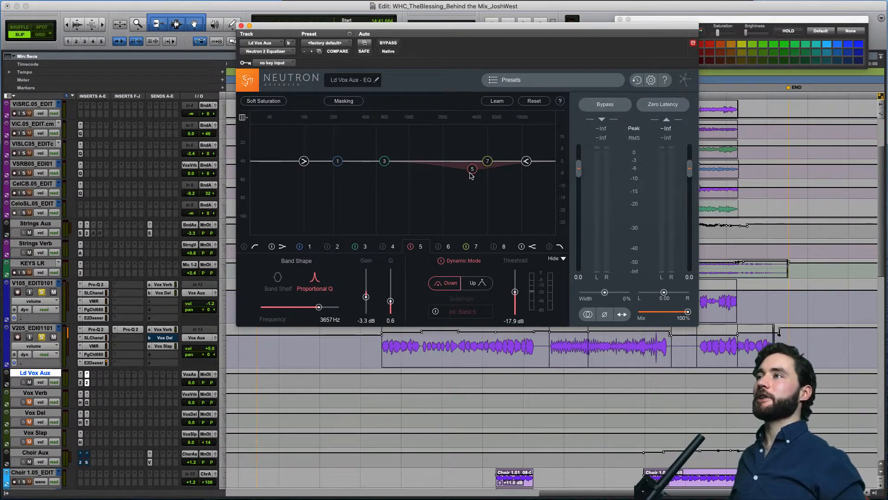
pyautogui.click(241, 26)
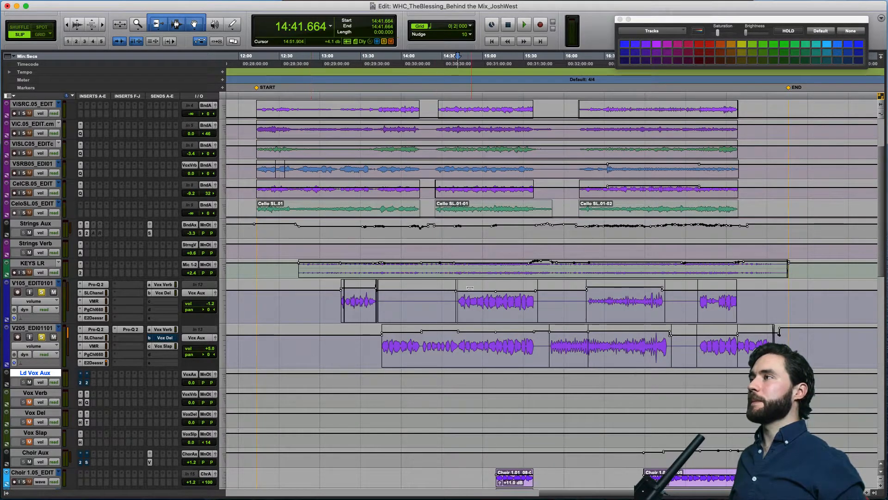
# Play the lead vocals from 15:01.120 to compare the Ld Vox Aux inserts bypassed and active.
pyautogui.click(484, 299)
pyautogui.press('space')
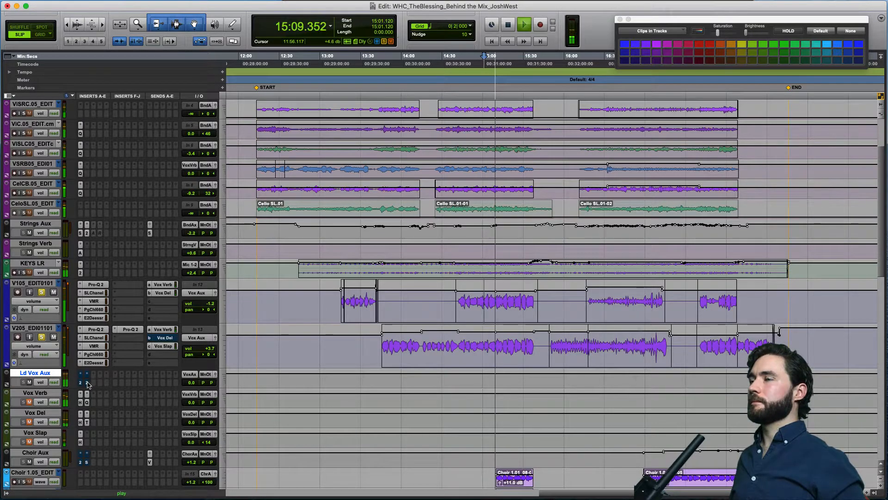
pyautogui.press('space')
pyautogui.press('space')
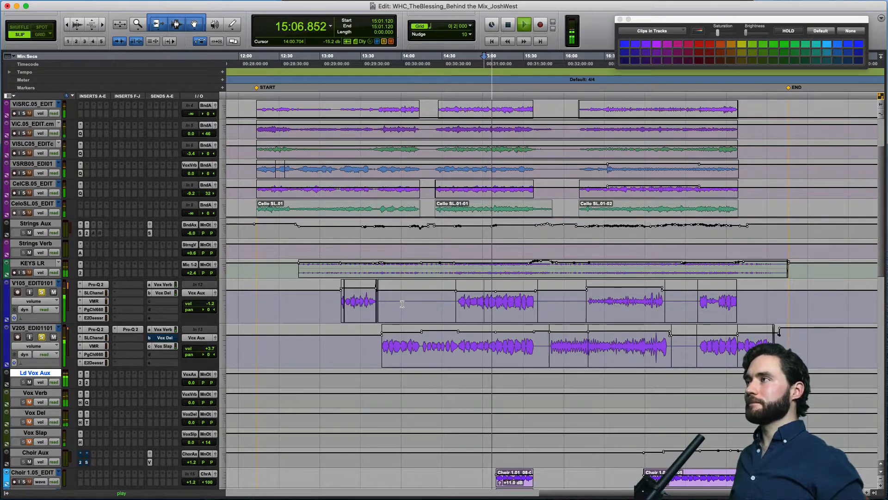
pyautogui.press('space')
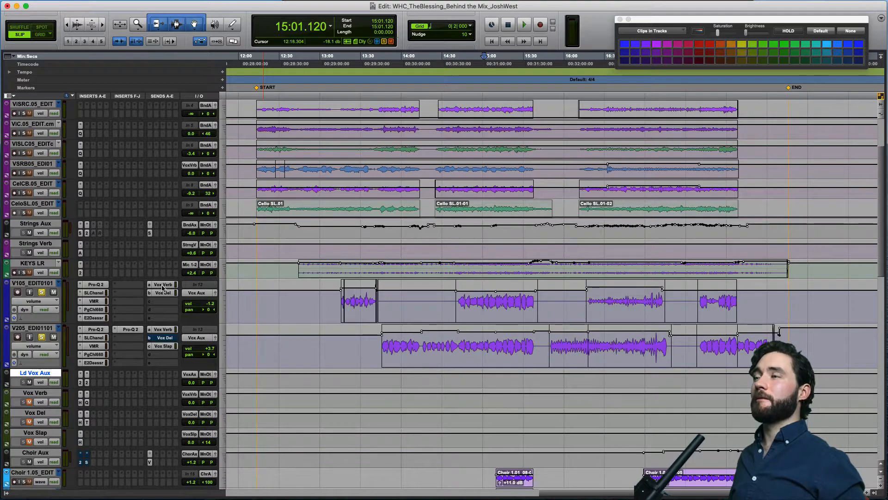
# Display the Vox Verb send level automation on V205_EDI01101 and play the vocal from 15:51.637.
pyautogui.click(52, 348)
pyautogui.moveTo(58, 371)
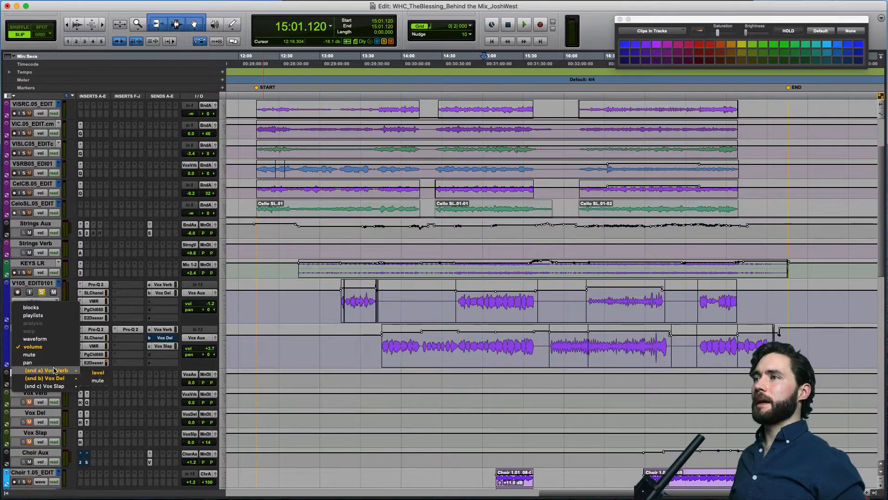
pyautogui.click(88, 374)
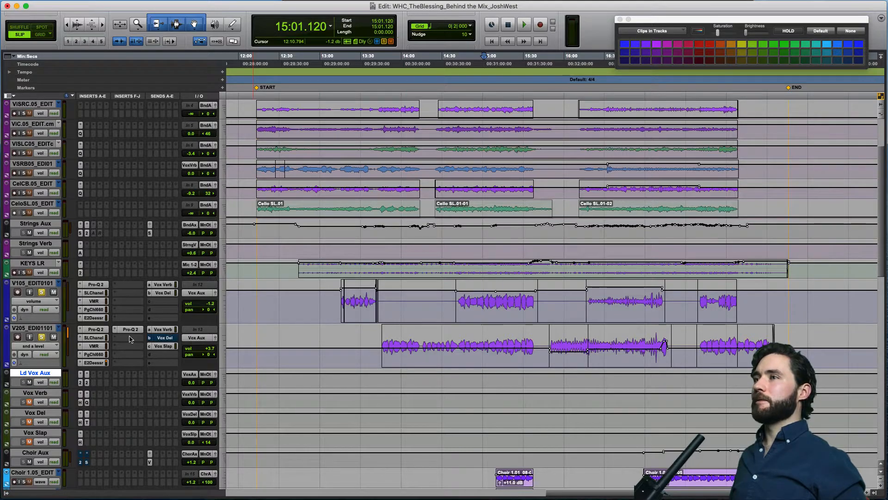
pyautogui.click(51, 347)
pyautogui.moveTo(51, 348)
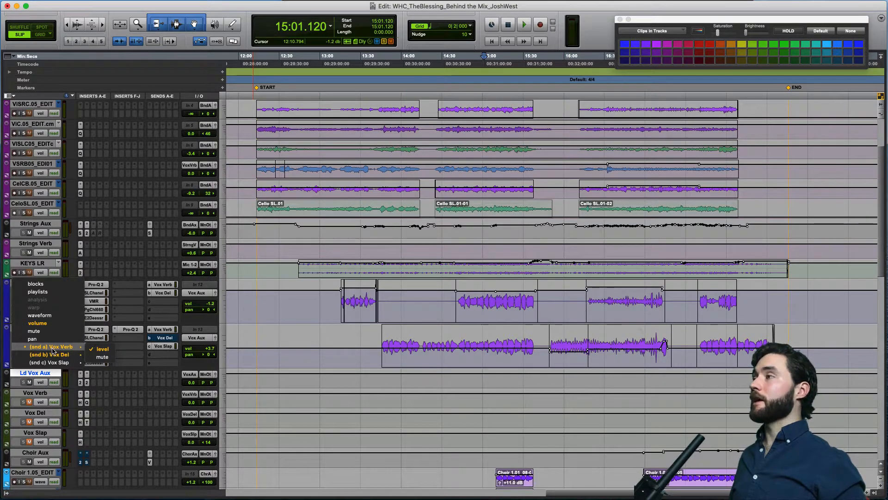
pyautogui.click(609, 349)
pyautogui.click(553, 340)
pyautogui.press('space')
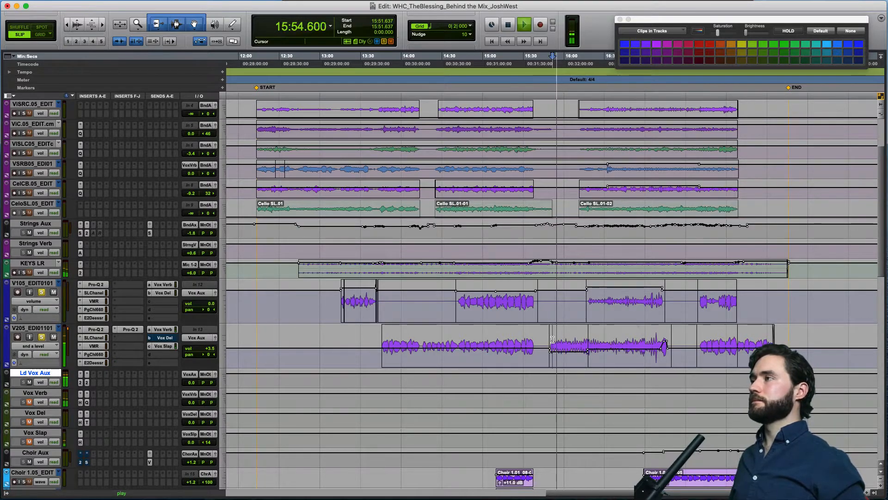
pyautogui.press('space')
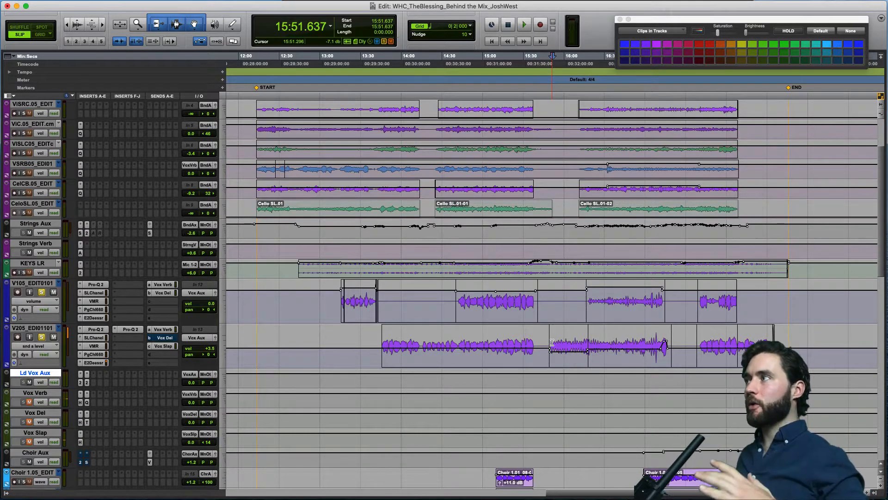
# Switch the V205_EDI01101 track view back to volume automation.
pyautogui.click(47, 347)
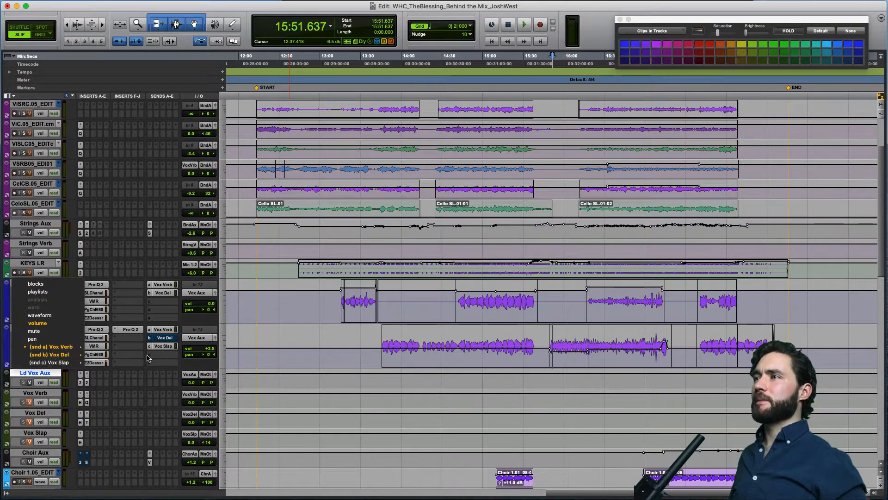
pyautogui.click(130, 366)
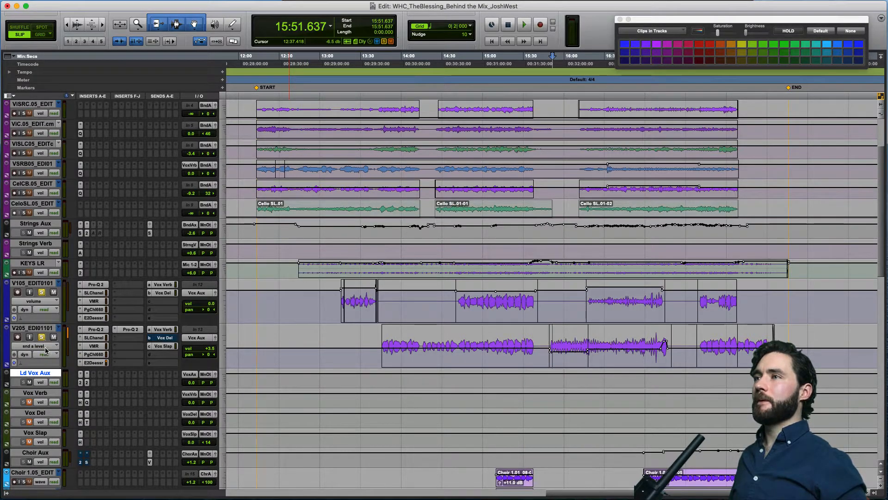
pyautogui.click(46, 347)
pyautogui.click(41, 323)
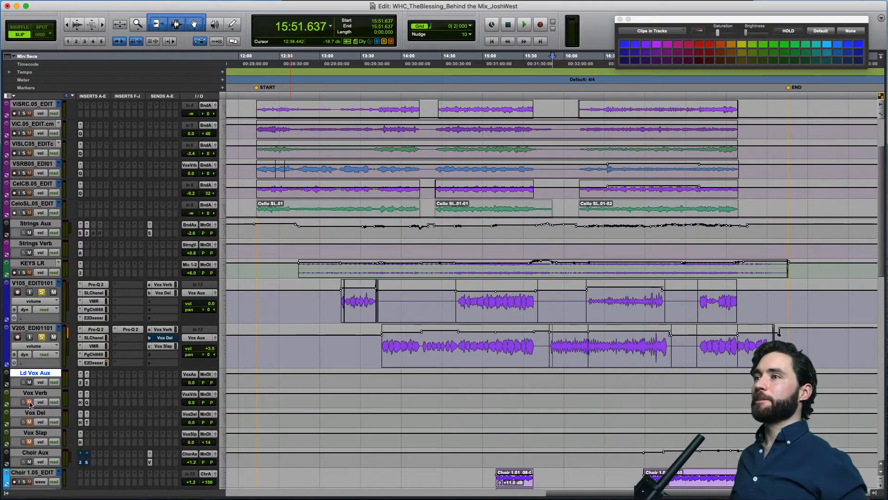
# Open the H-Reverb insert on Vox Verb and the FabFilter Pro-Q 2 after it to review the reverb's settings and filtering.
pyautogui.click(80, 403)
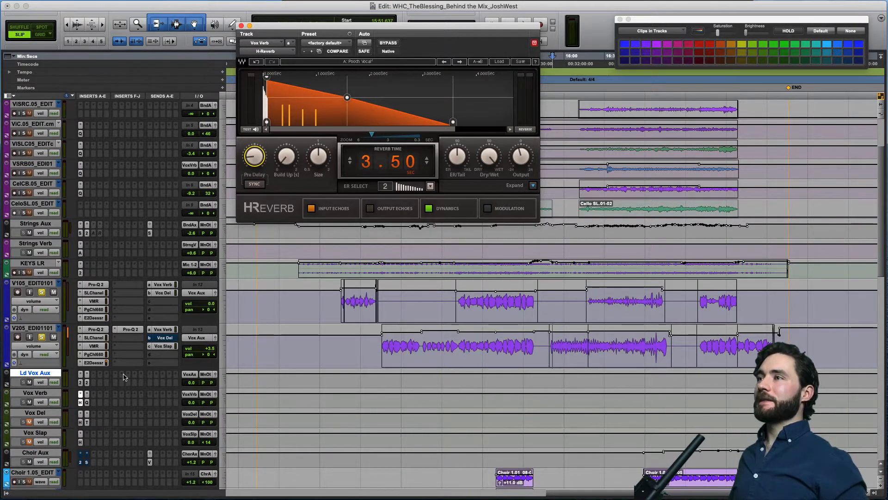
pyautogui.click(86, 402)
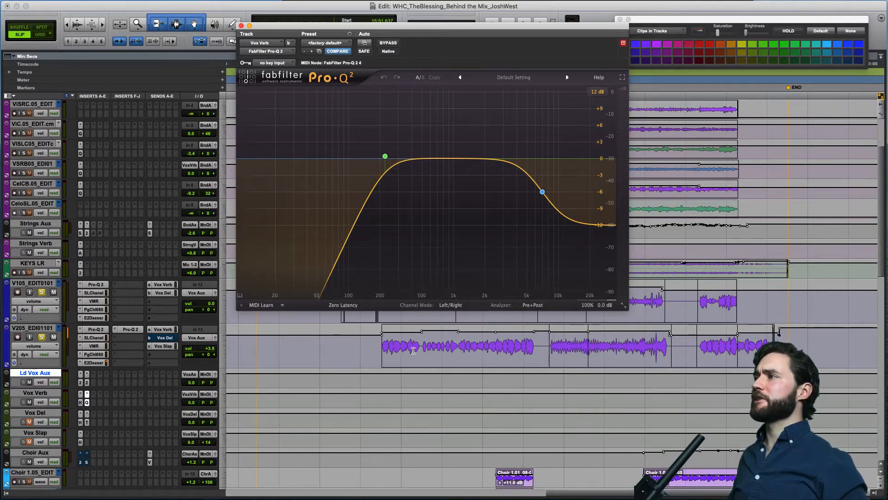
# Play the lead vocals from 14:42.688 and again from 13:46.368 to audition the Vox Verb return.
pyautogui.click(460, 344)
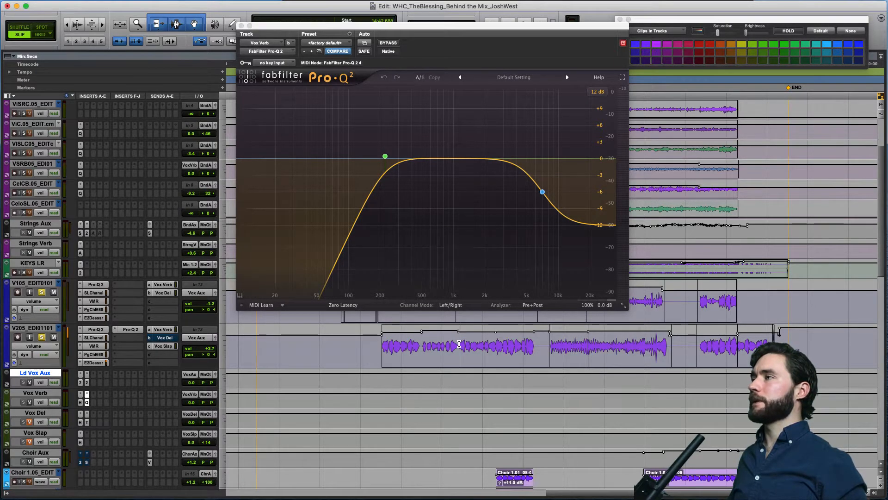
pyautogui.press('space')
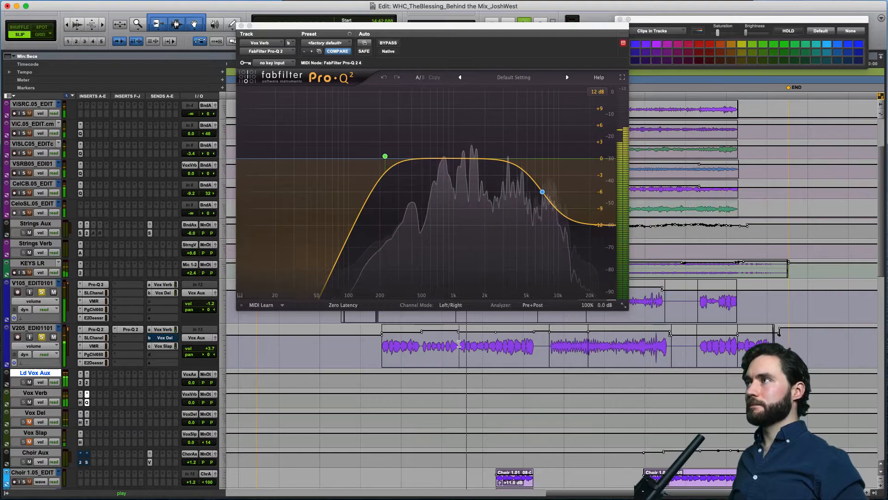
pyautogui.press('space')
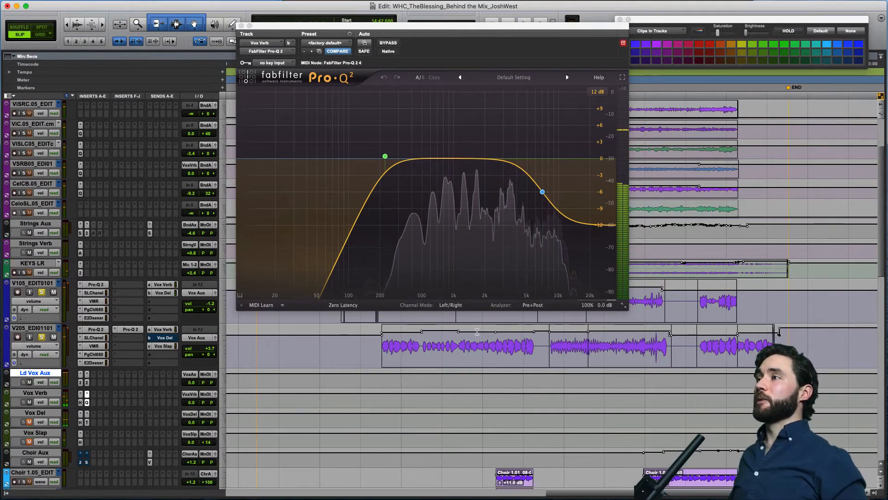
pyautogui.click(383, 350)
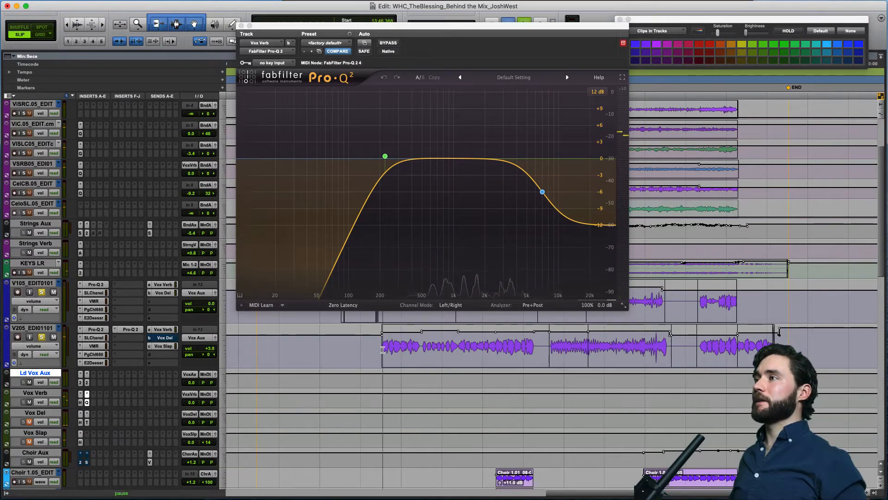
pyautogui.press('space')
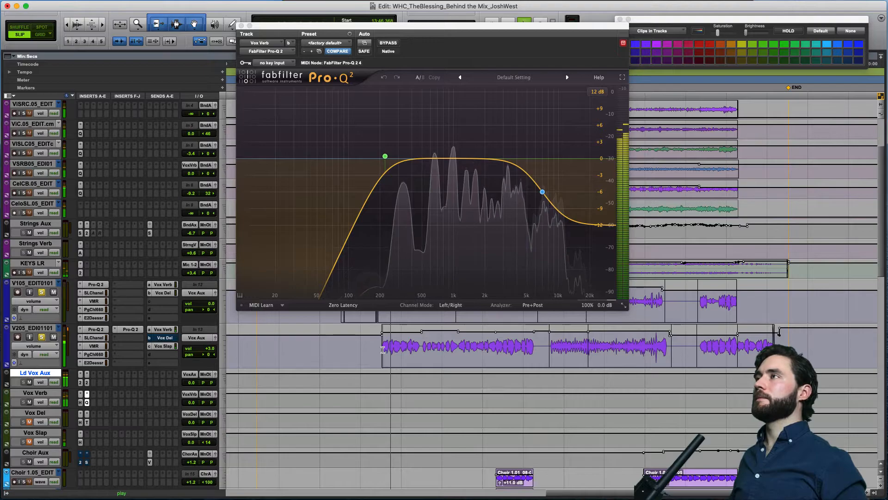
pyautogui.press('space')
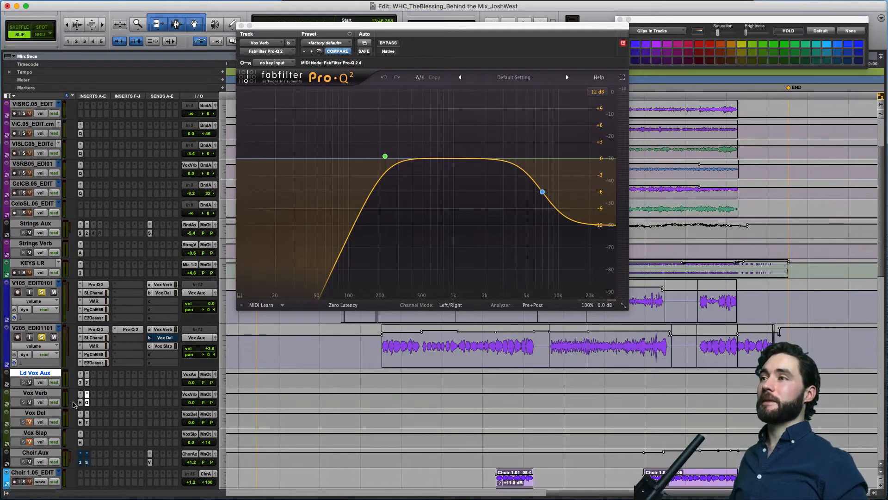
# Unmute the Vox Del return and open its H-Delay and Time Adjuster inserts to review the delay, filter and sample offset settings.
pyautogui.click(35, 412)
pyautogui.click(29, 422)
pyautogui.click(28, 424)
pyautogui.click(81, 422)
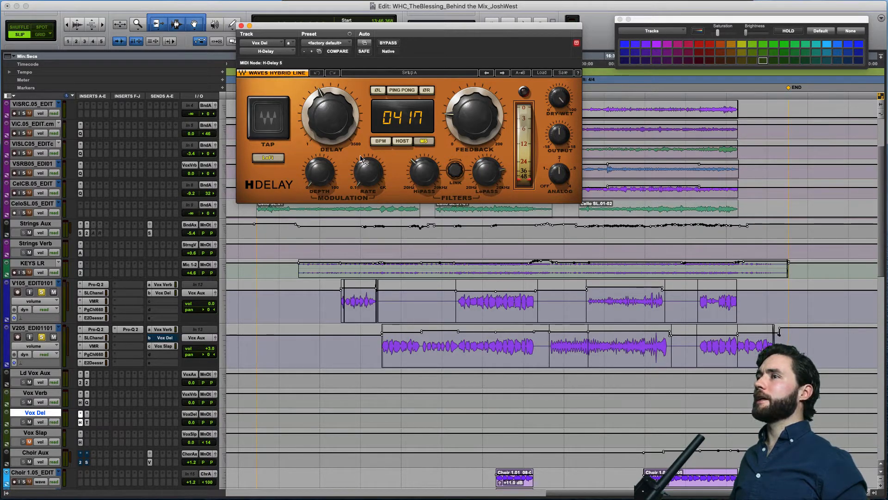
pyautogui.moveTo(419, 162)
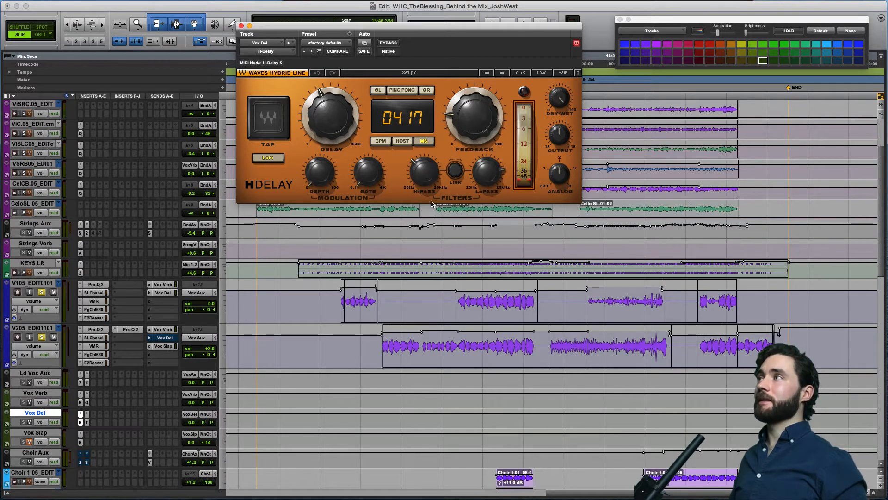
pyautogui.moveTo(492, 174)
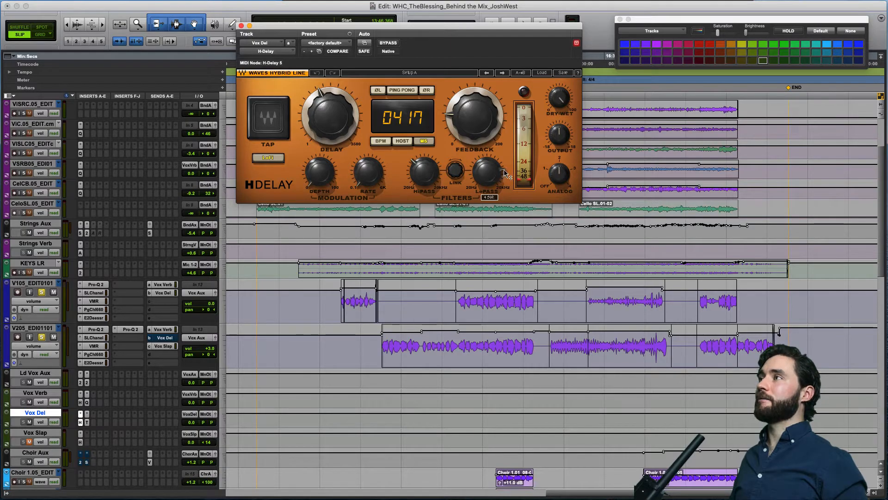
pyautogui.click(88, 422)
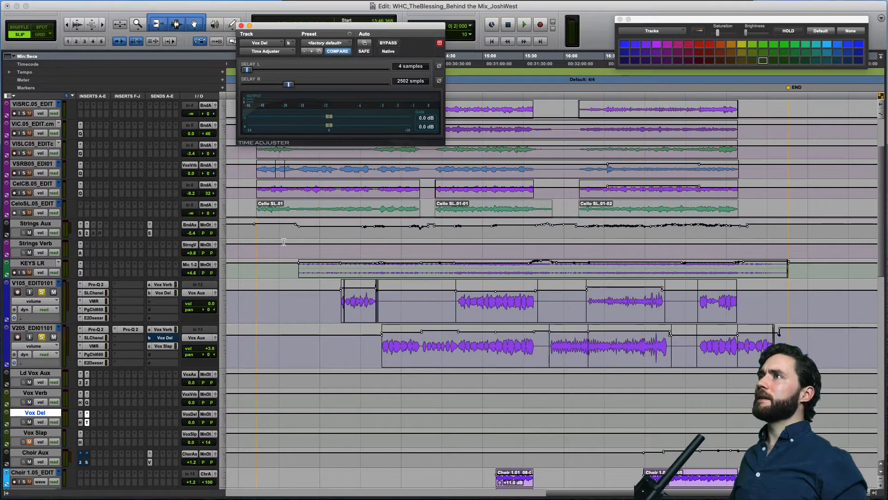
pyautogui.moveTo(382, 30); pyautogui.dragTo(413, 123)
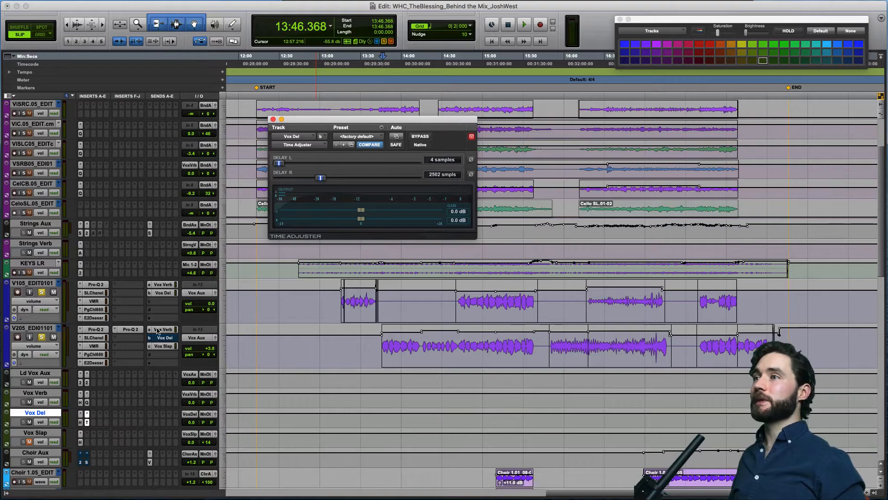
# Mute Vox Verb and play the lead vocal from 13:15.989 to hear the Vox Del return without reverb.
pyautogui.click(29, 402)
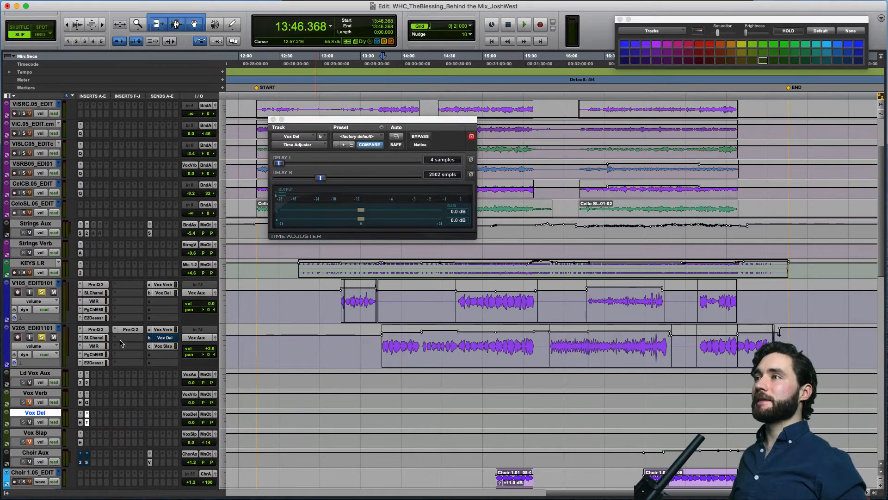
pyautogui.click(342, 342)
pyautogui.press('space')
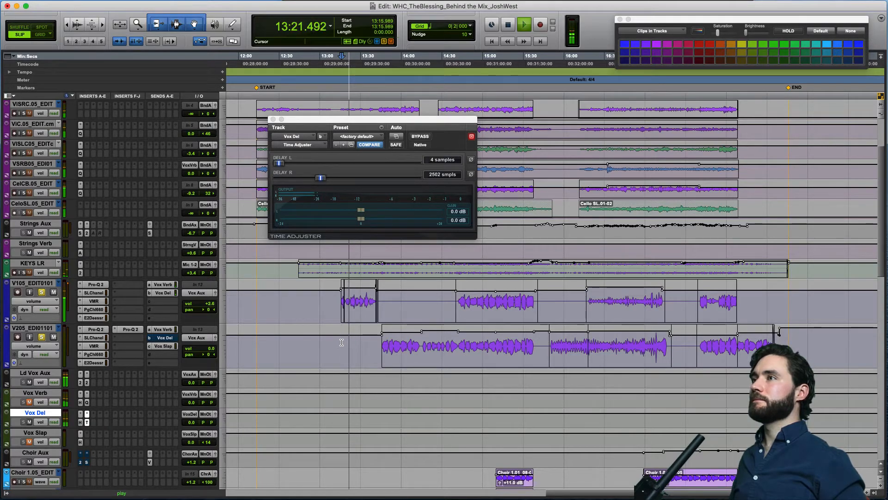
pyautogui.press('space')
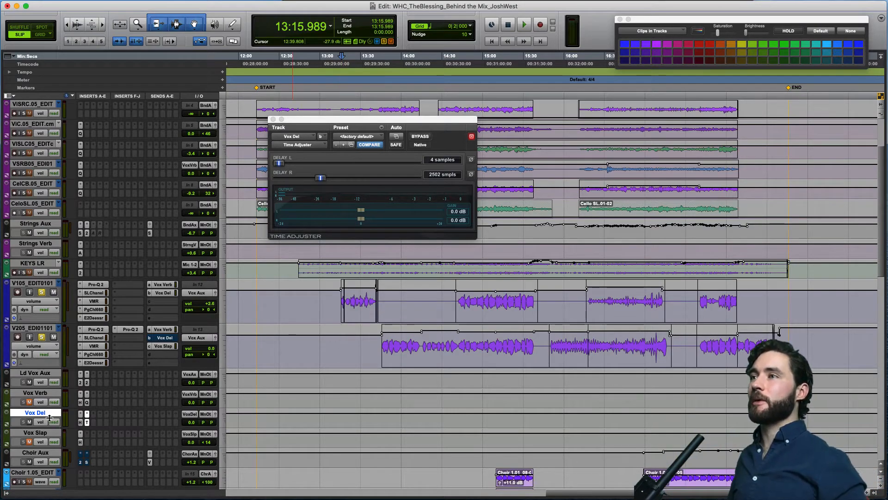
# Unmute Vox Verb and replay the lead vocal from 13:15.989 to hear the reverb and delay together.
pyautogui.click(29, 402)
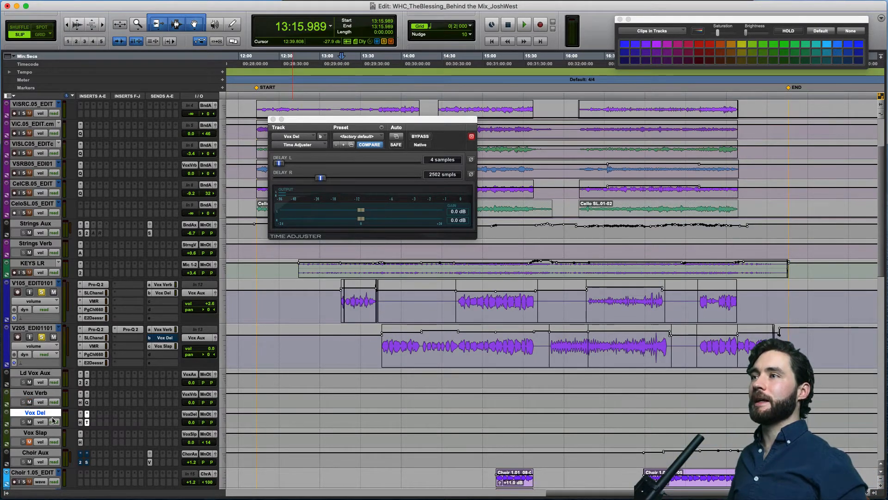
pyautogui.press('space')
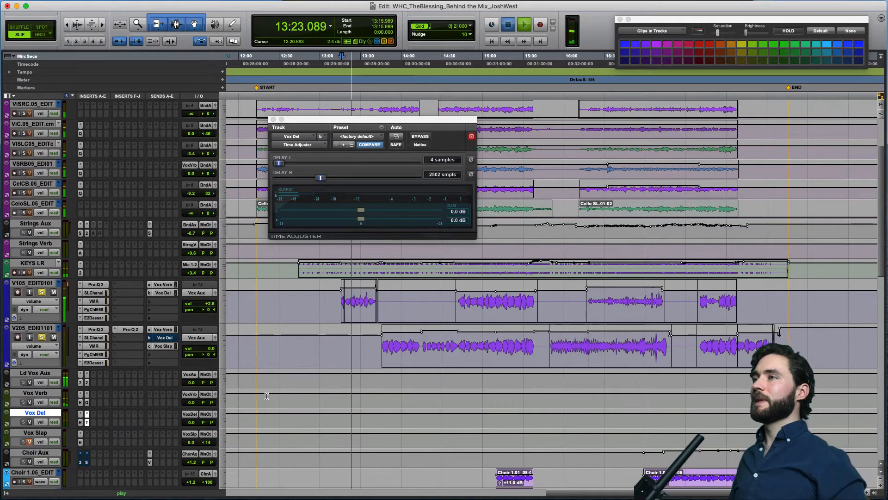
pyautogui.press('space')
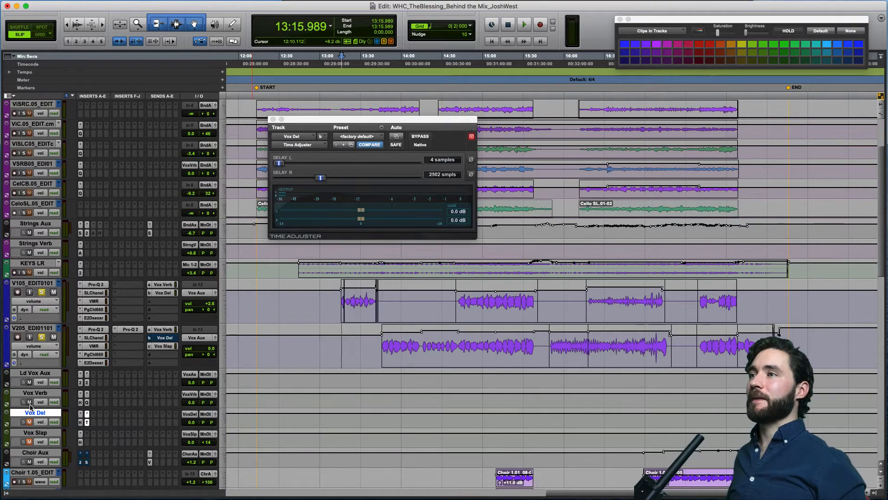
# Open the H-Delay on Vox Slap and play V205_EDI01101 from 13:46.026 with only the slap return unmuted.
pyautogui.click(41, 434)
pyautogui.click(81, 443)
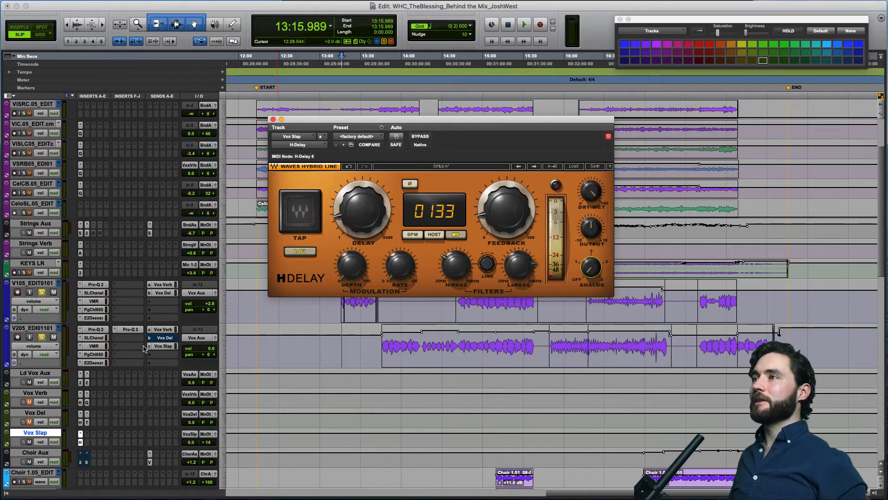
pyautogui.click(382, 351)
pyautogui.press('space')
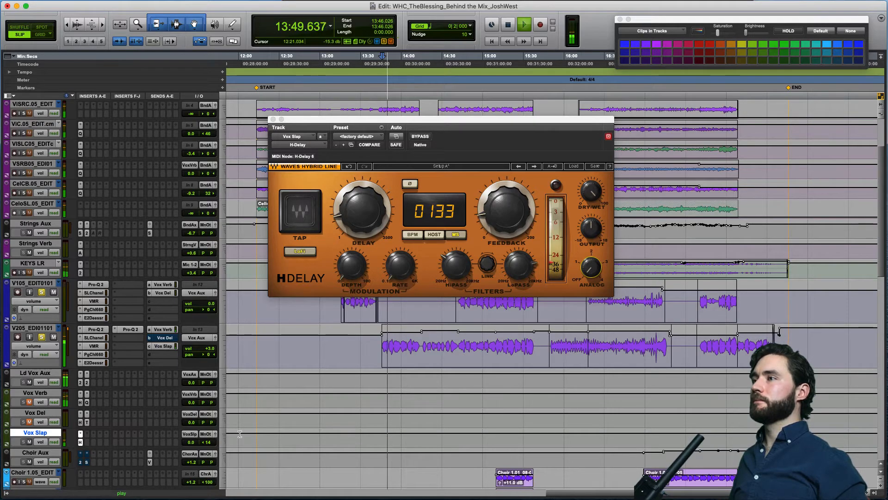
pyautogui.press('space')
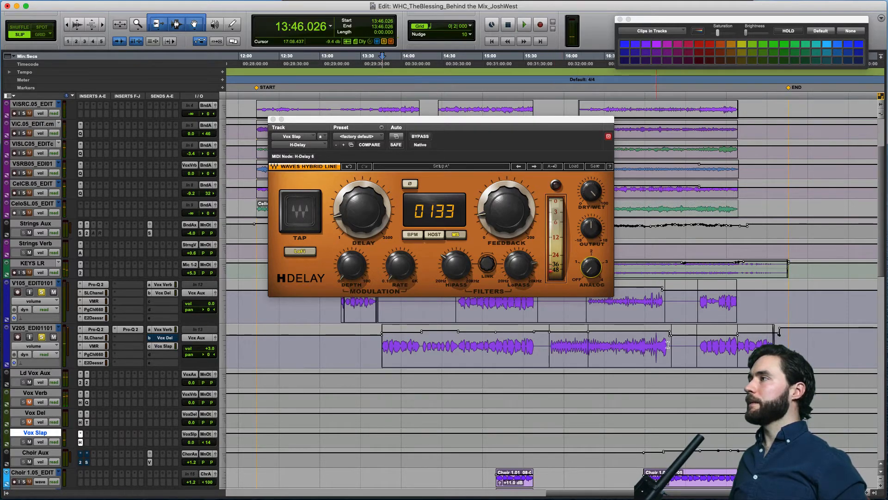
# Audition the Vox Slap return on the last vocal section of V205_EDI01101 from 18:09.877.
pyautogui.click(741, 346)
pyautogui.press('space')
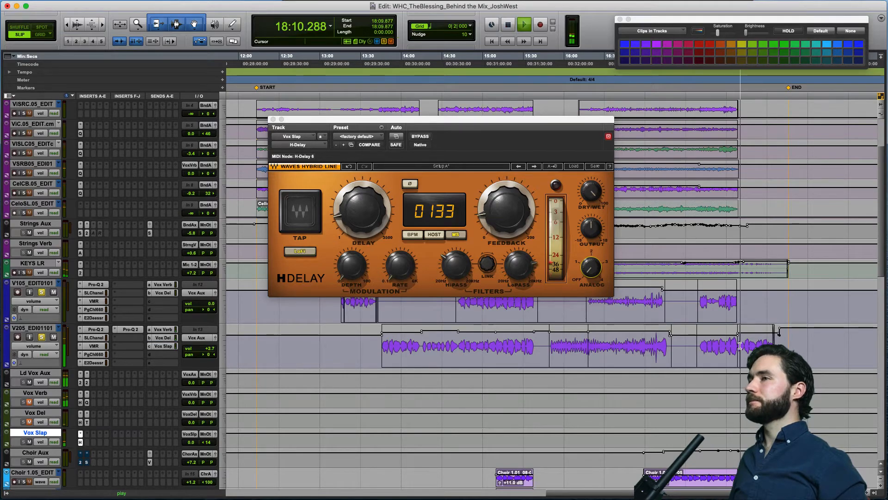
pyautogui.moveTo(193, 443); pyautogui.dragTo(191, 443)
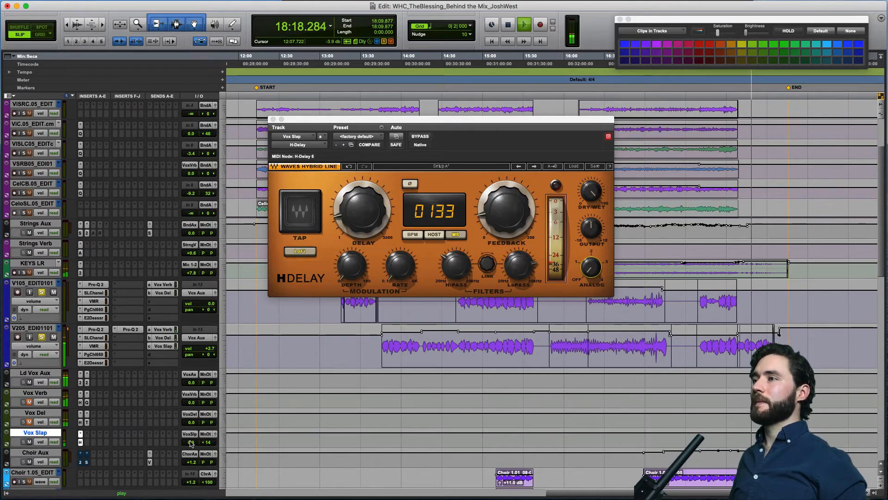
pyautogui.press('space')
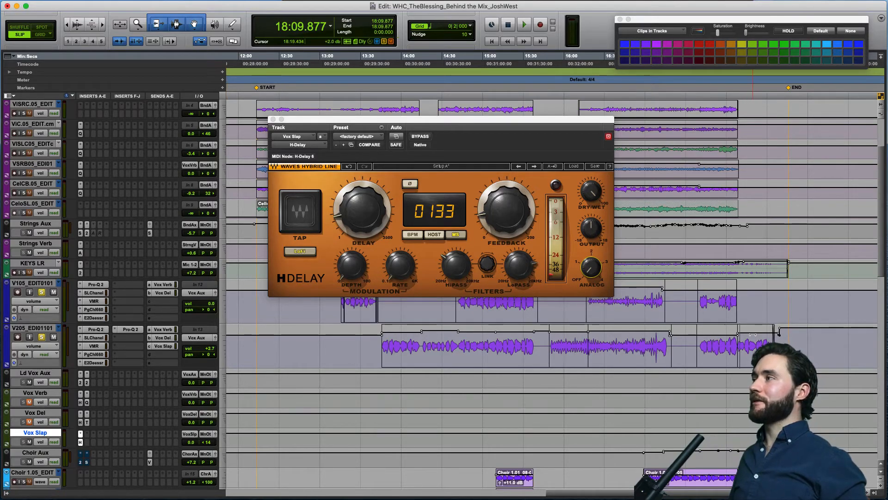
# Unmute Vox Verb and Vox Del and play the lead vocals from 14:43.029 with all three effects returns active.
pyautogui.click(383, 354)
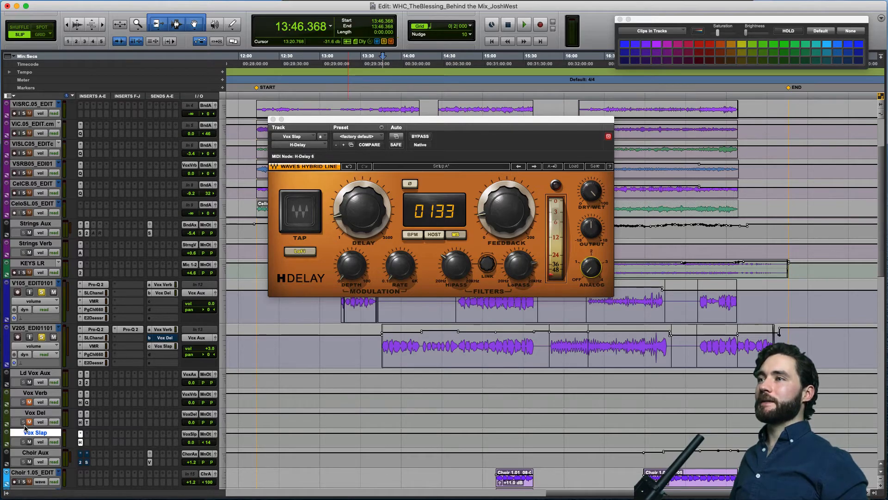
pyautogui.click(35, 393)
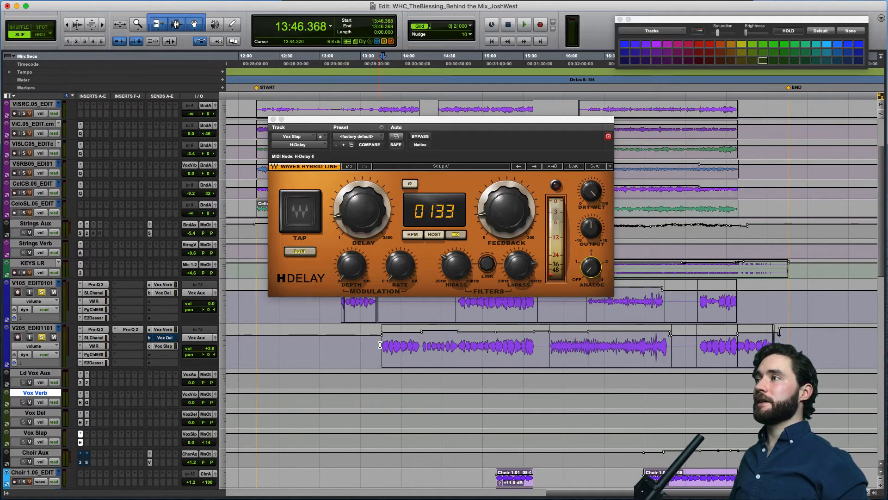
pyautogui.click(344, 342)
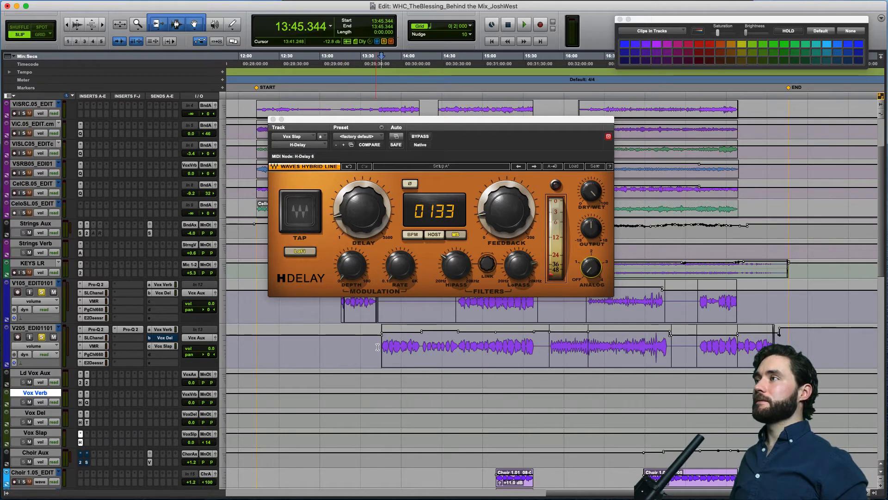
pyautogui.click(460, 342)
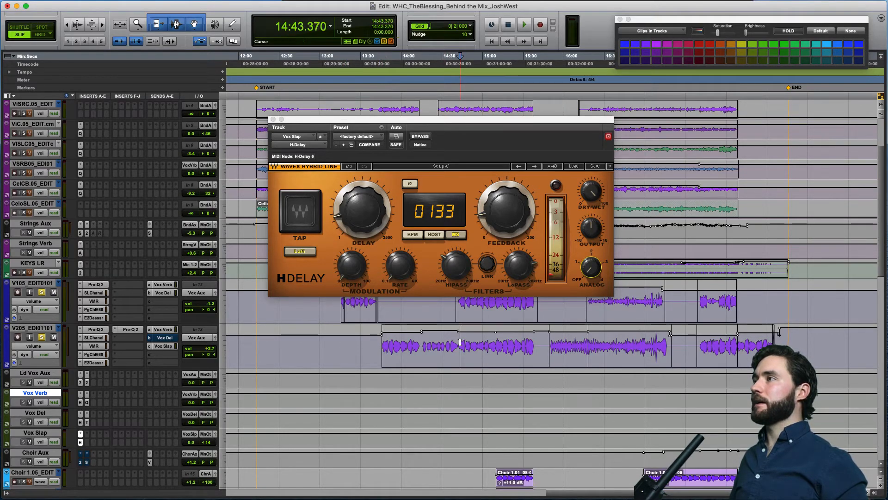
pyautogui.press('space')
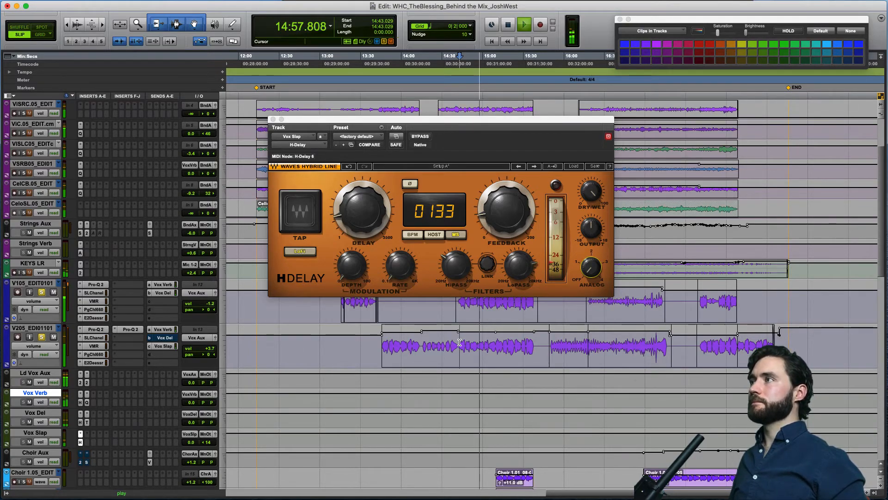
pyautogui.press('space')
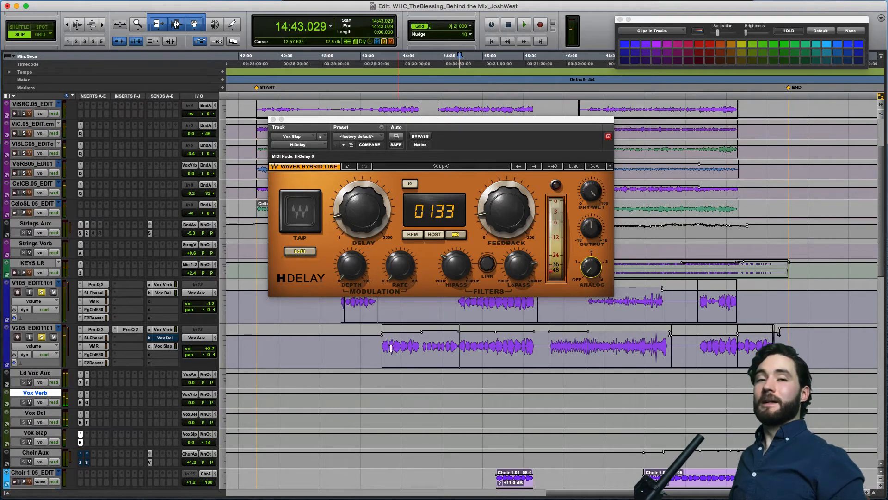
# Select the V105_EDIT0101 and V205_EDI01101 tracks and solo them together with KEYS LR.
pyautogui.click(41, 337)
pyautogui.click(41, 292)
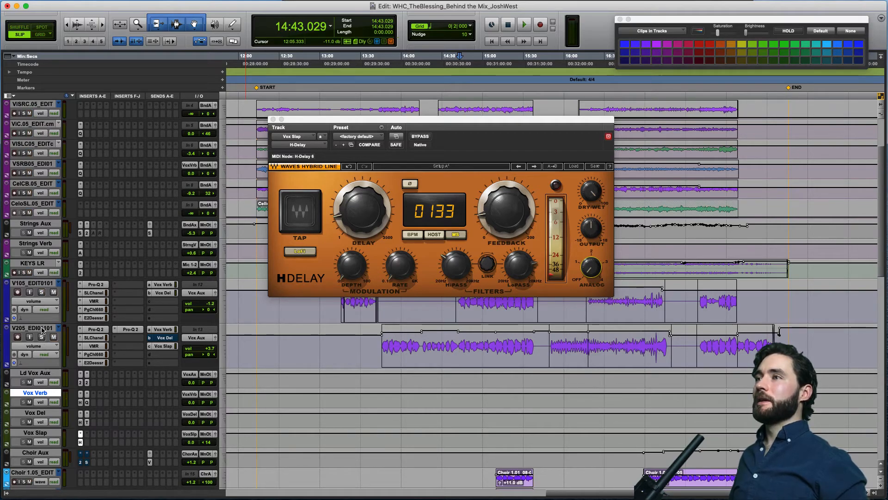
pyautogui.click(41, 328)
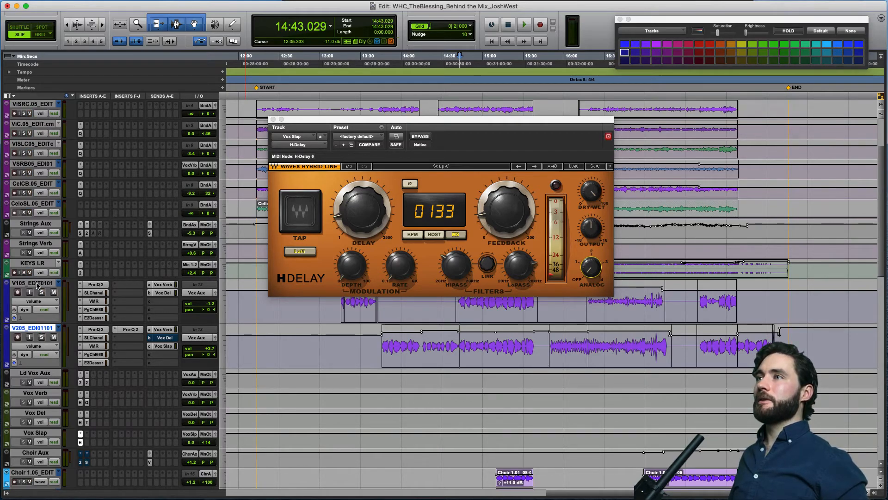
pyautogui.keyDown('shift'); pyautogui.click(37, 284); pyautogui.keyUp('shift')
pyautogui.click(41, 292)
pyautogui.click(41, 337)
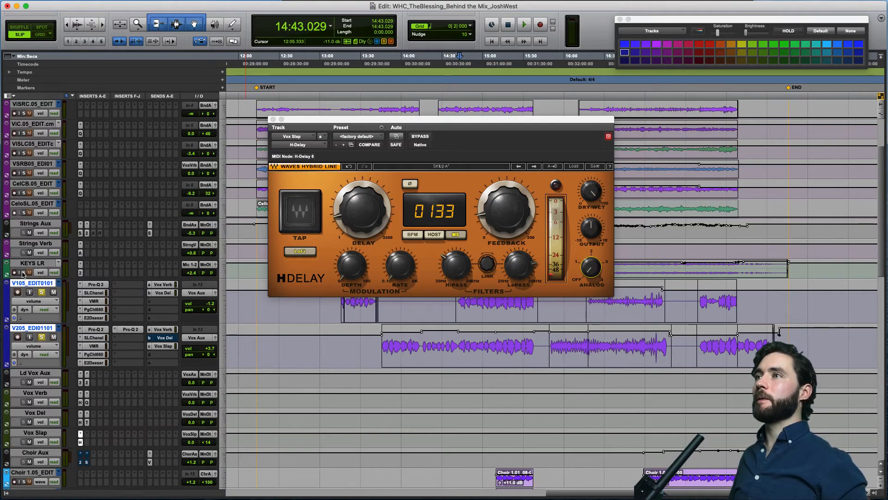
pyautogui.scroll(4, 46, 246)
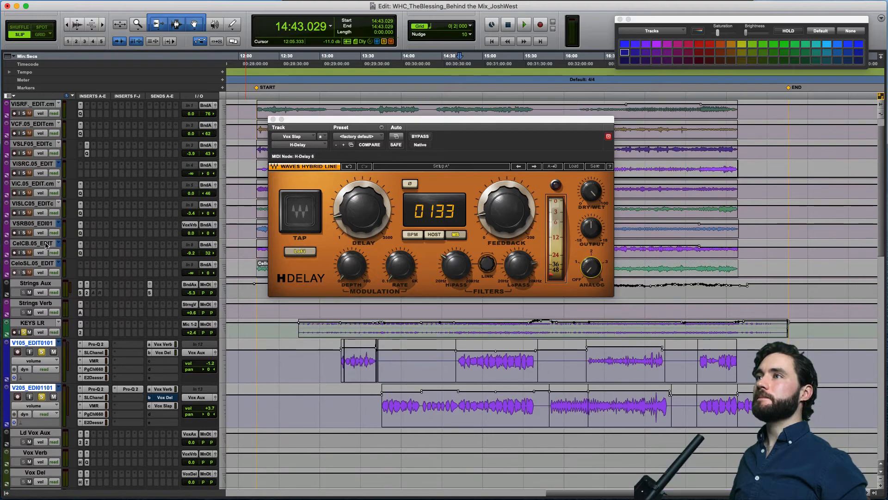
# Select the string tracks from ViSRF._EDIT.cm through CeloSL.05_EDIT and solo them along with the lead vocals and KEYS LR.
pyautogui.click(36, 125)
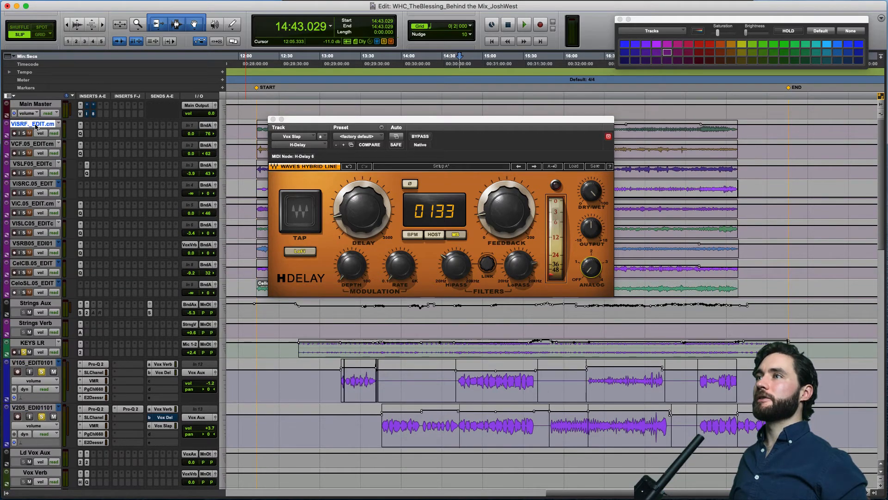
pyautogui.keyDown('shift'); pyautogui.click(45, 278); pyautogui.keyUp('shift')
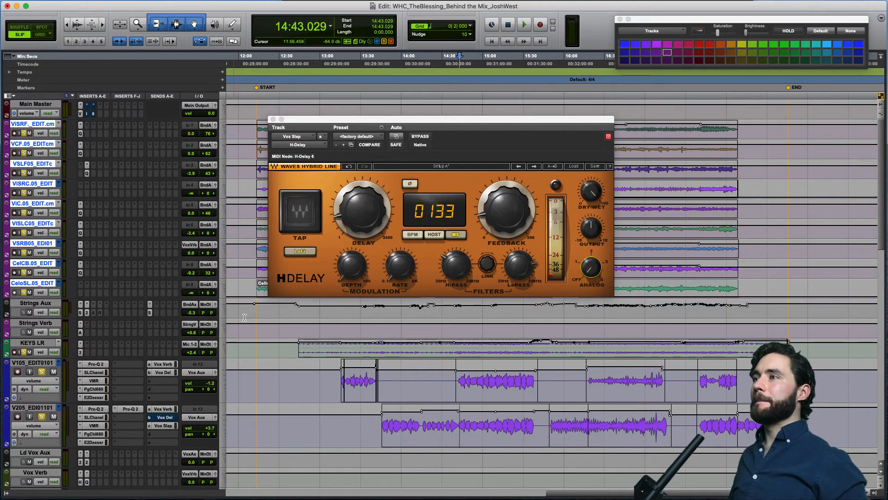
pyautogui.scroll(-3, 365, 306)
pyautogui.scroll(-1, 365, 306)
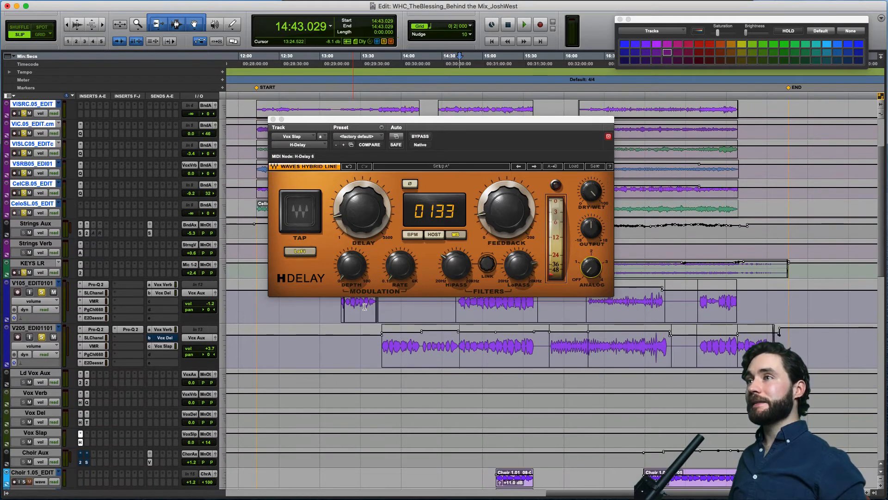
# Audition the lead vocals together with the strings and keys from 14:43.029, stopping playback after the vocal passage.
pyautogui.press('space')
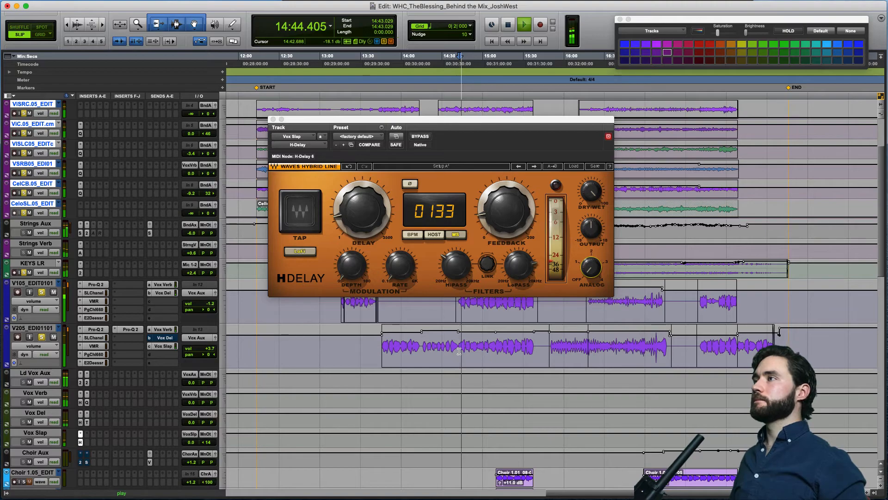
pyautogui.scroll(4, 341, 362)
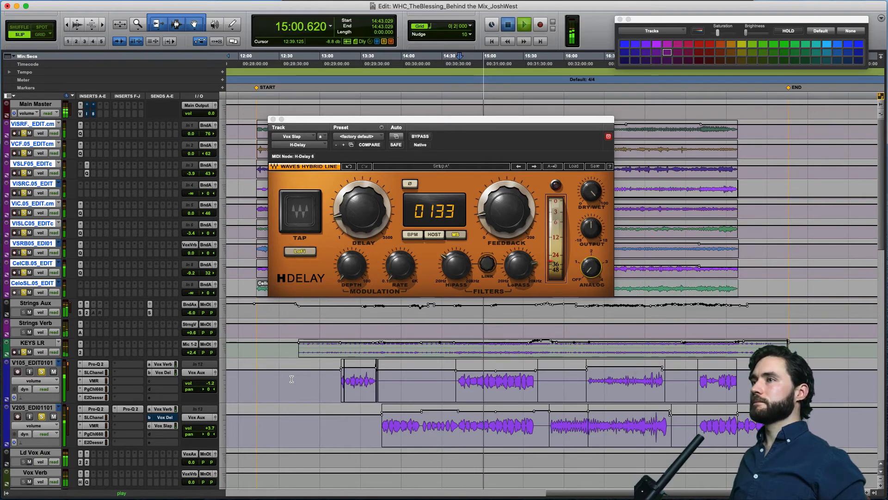
pyautogui.press('space')
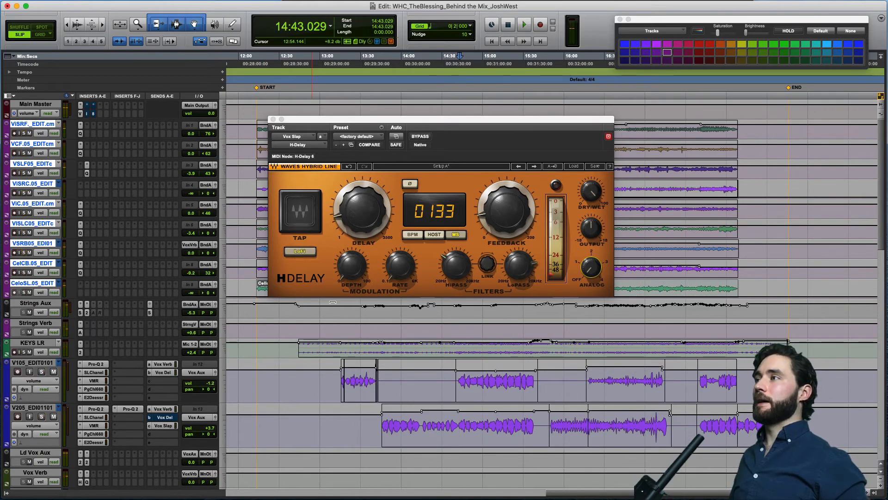